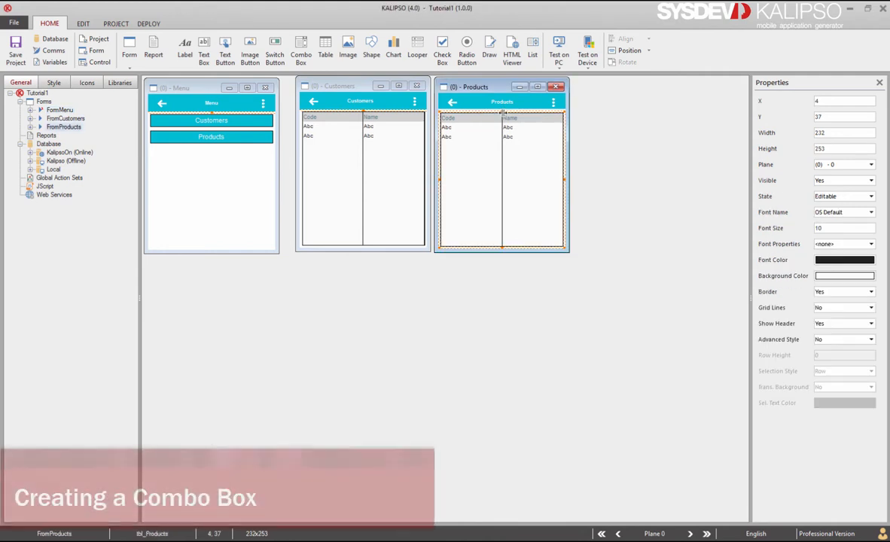
Lower the Products table's upper edge to Y 63 and add a combo box named ComboFamilies in the space above it
drag(503, 111, 501, 126)
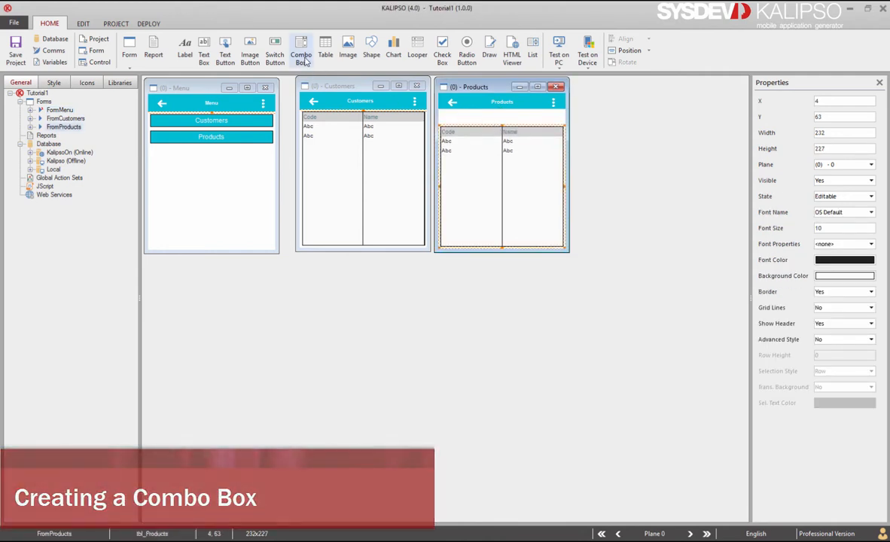
drag(300, 51, 449, 121)
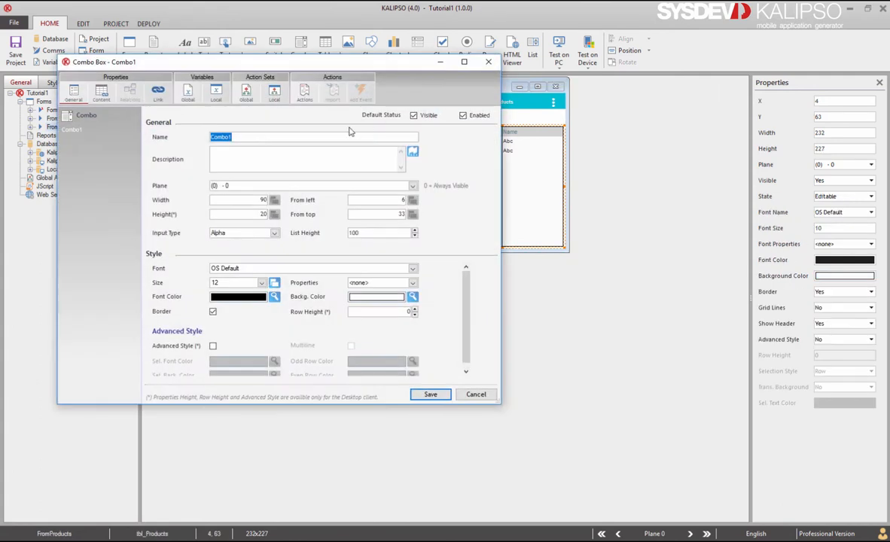
text(ComboFamilies)
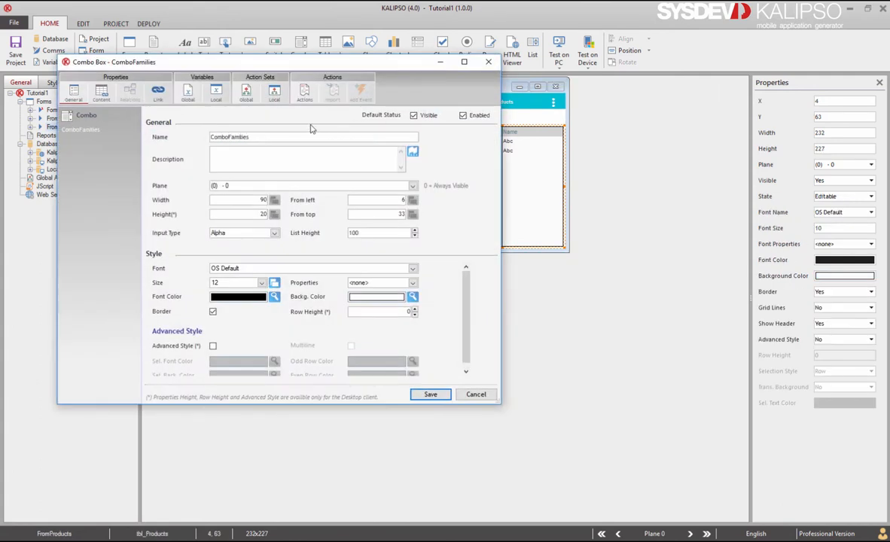
Load the combo box from the Families database table, displaying the Name column and returning the Code column, and save it
click(89, 84)
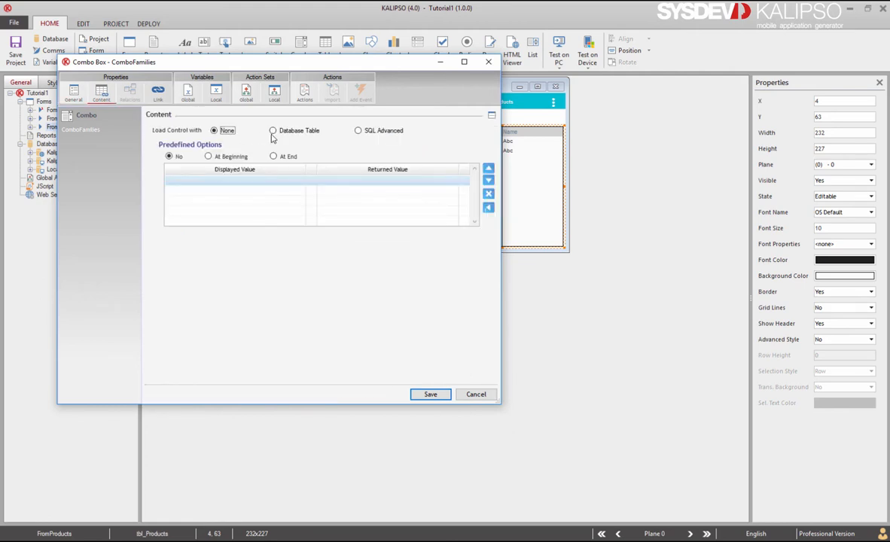
click(274, 132)
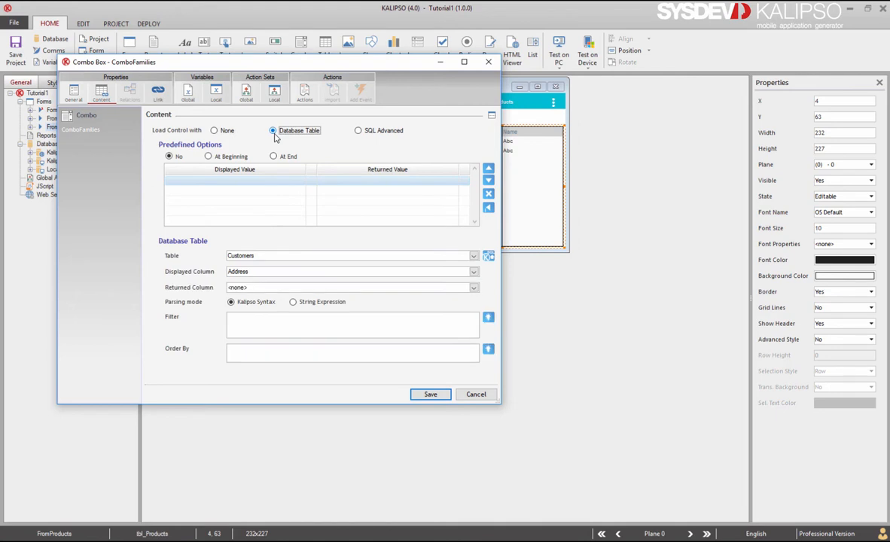
click(278, 257)
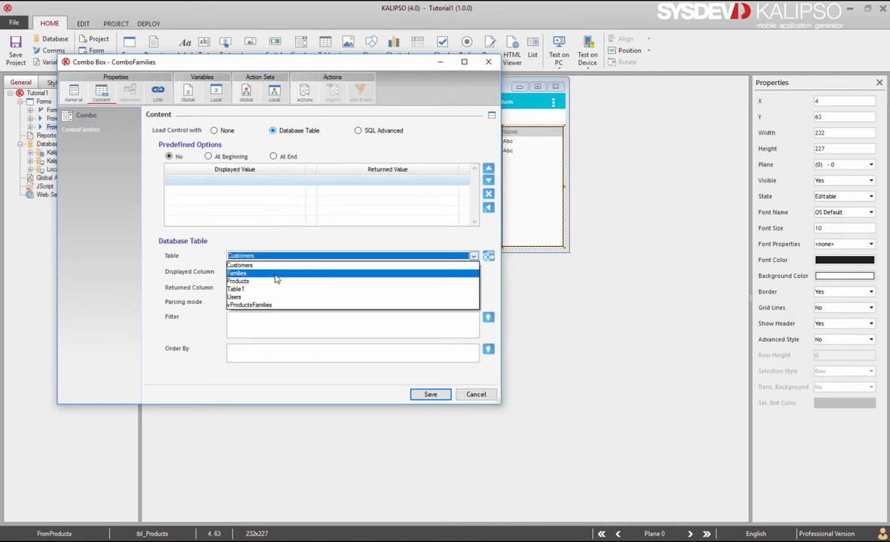
click(275, 271)
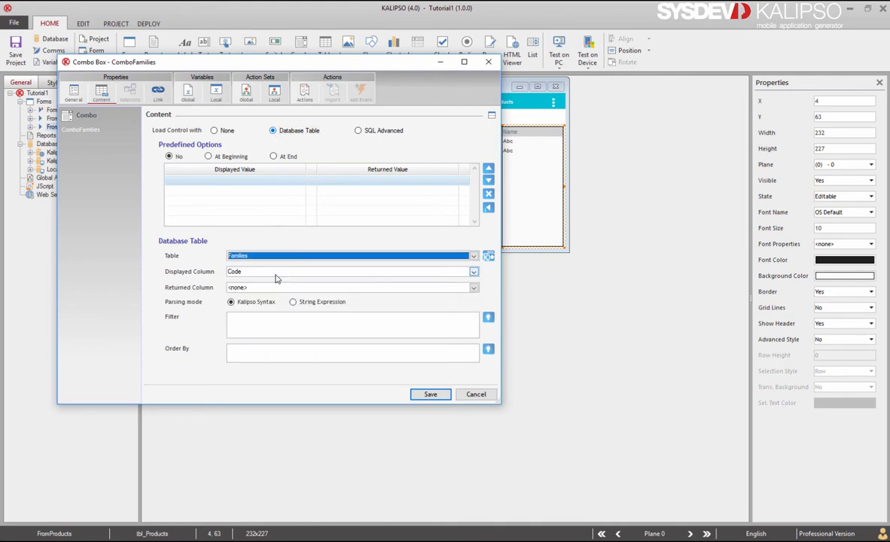
click(275, 271)
click(271, 287)
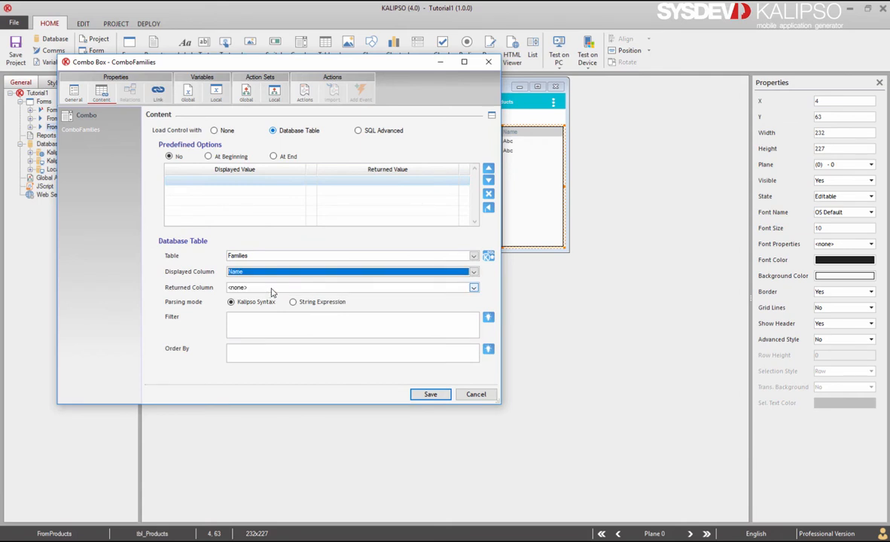
click(273, 290)
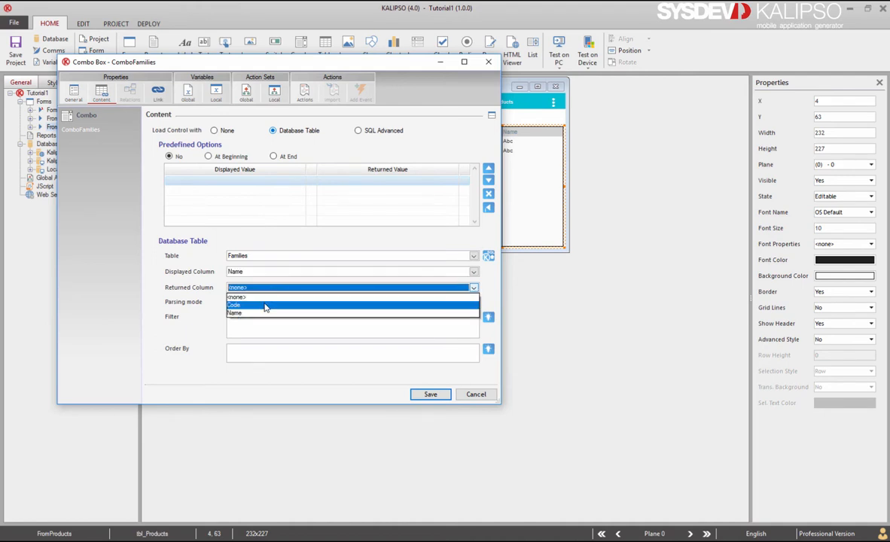
click(265, 307)
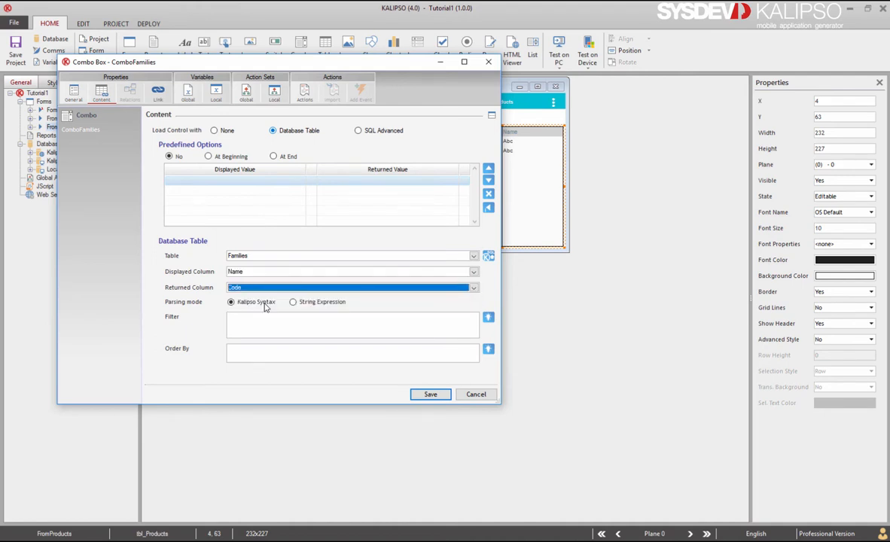
click(425, 394)
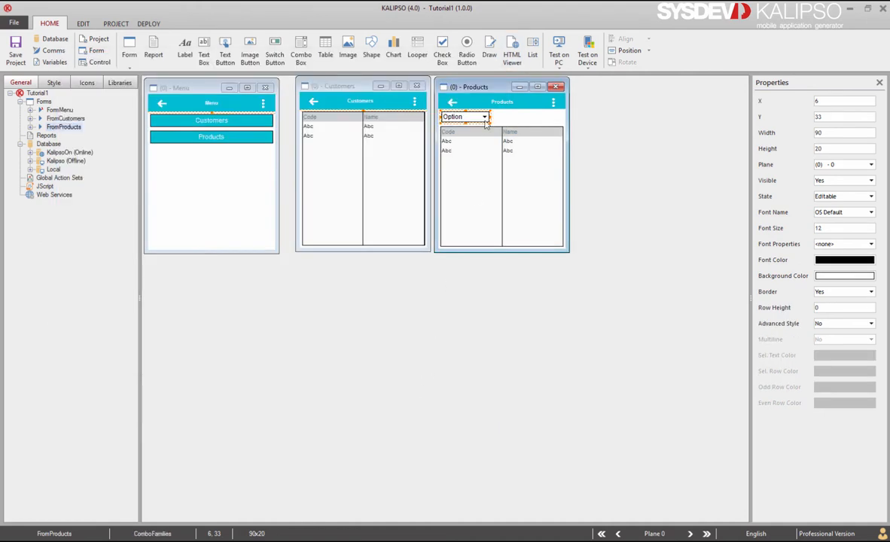
Widen the ComboFamilies combo box to 230 and raise the products table's upper edge to Y 57
drag(493, 116, 563, 116)
click(515, 172)
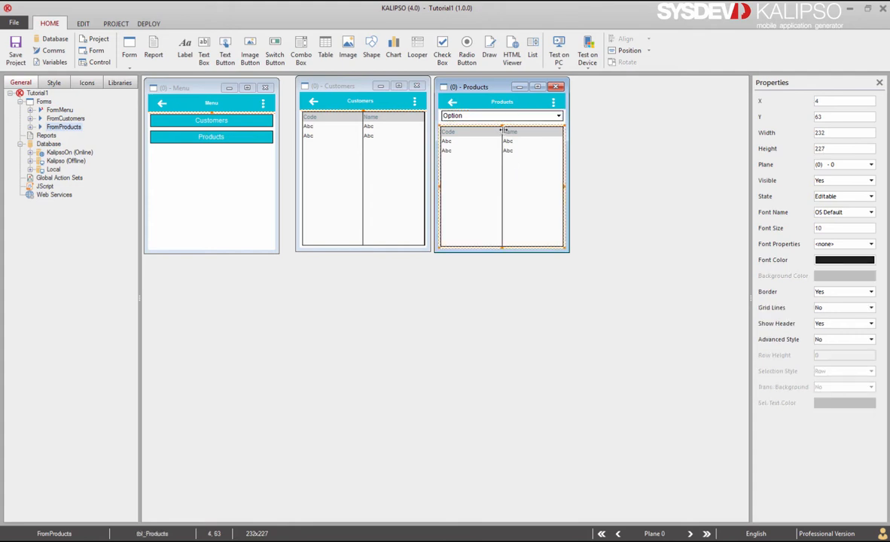
drag(503, 124, 503, 119)
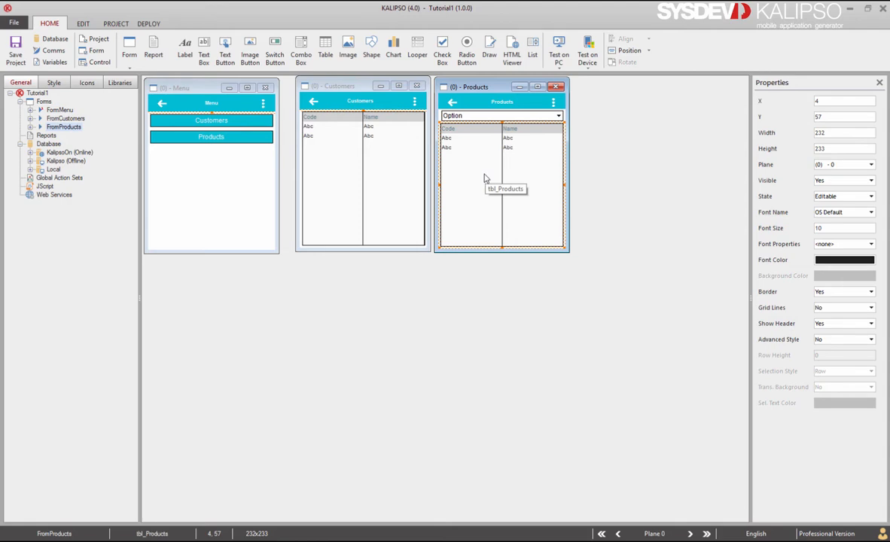
click(452, 113)
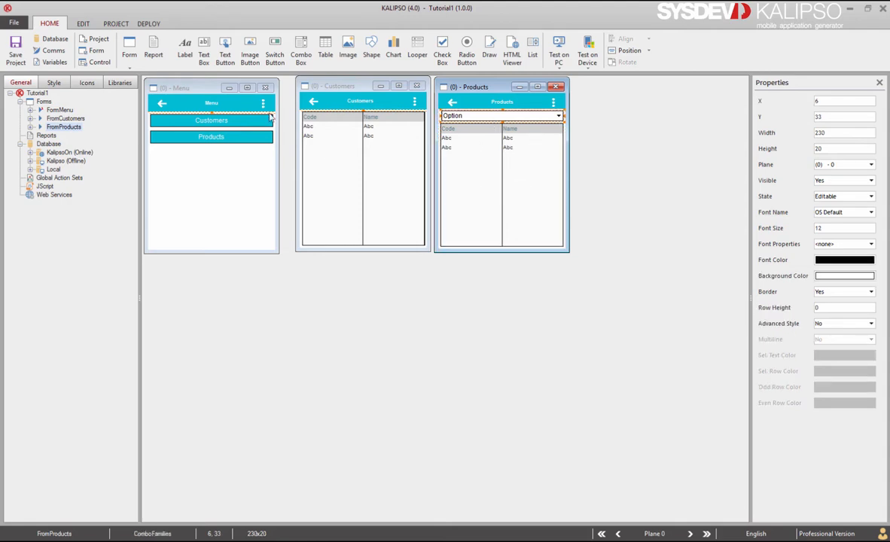
Change the Products form's Open Form Refresh Control action to target ComboFamilies, and save the form
click(97, 52)
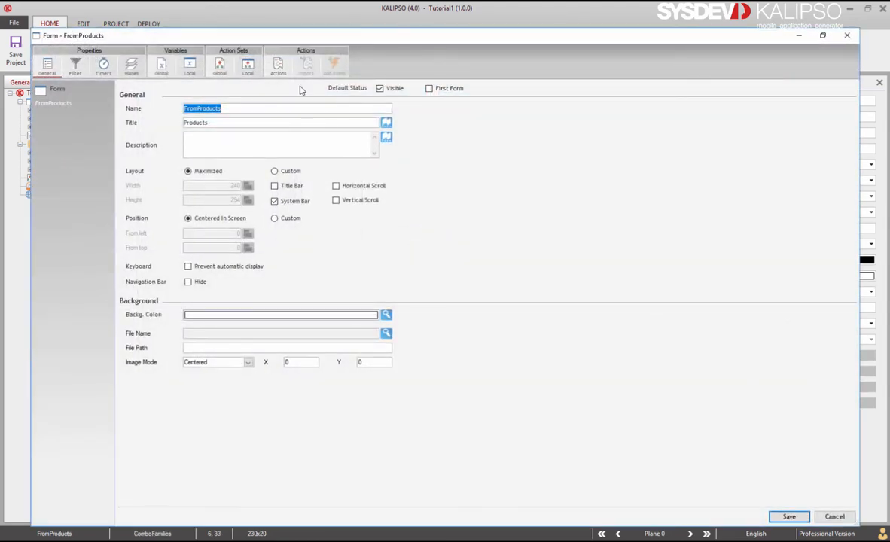
click(278, 65)
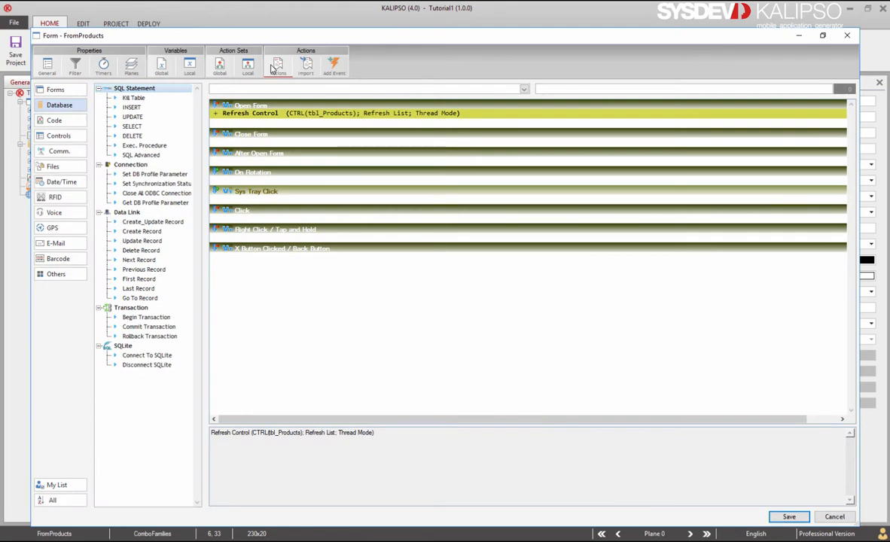
double_click(294, 114)
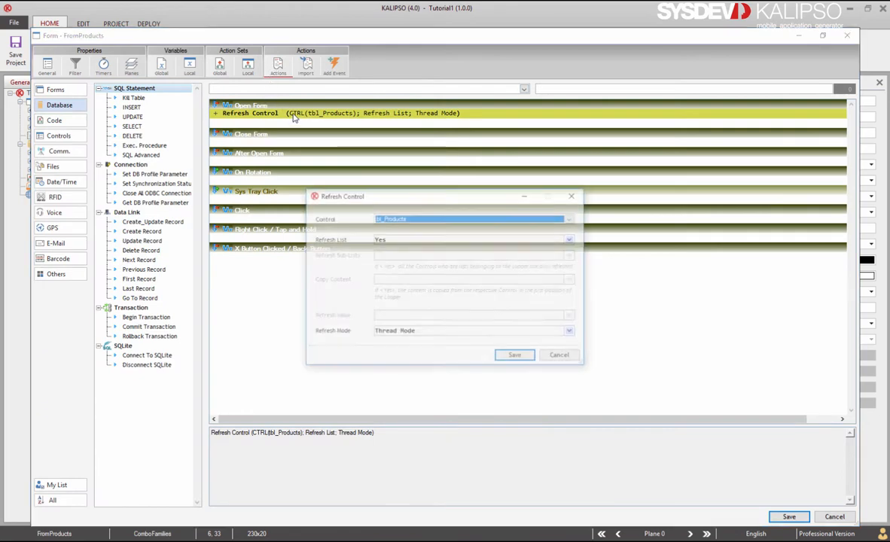
click(462, 220)
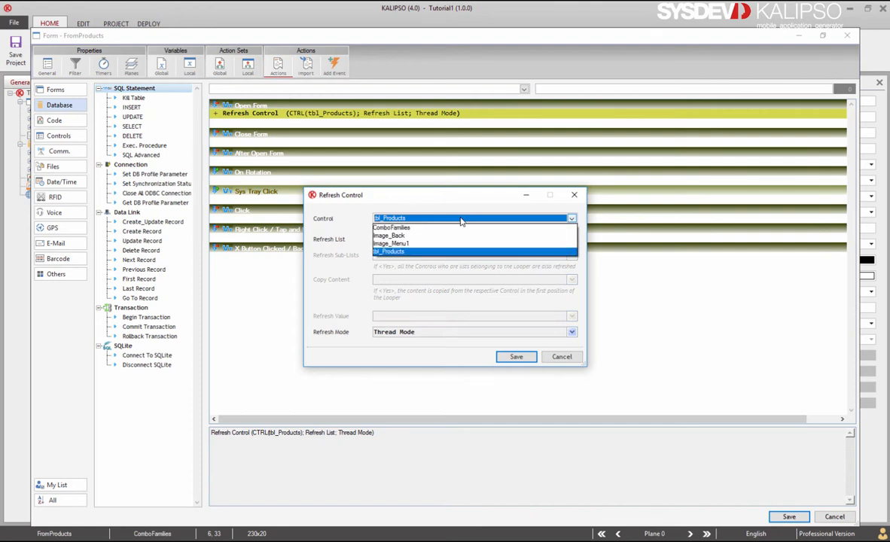
click(455, 229)
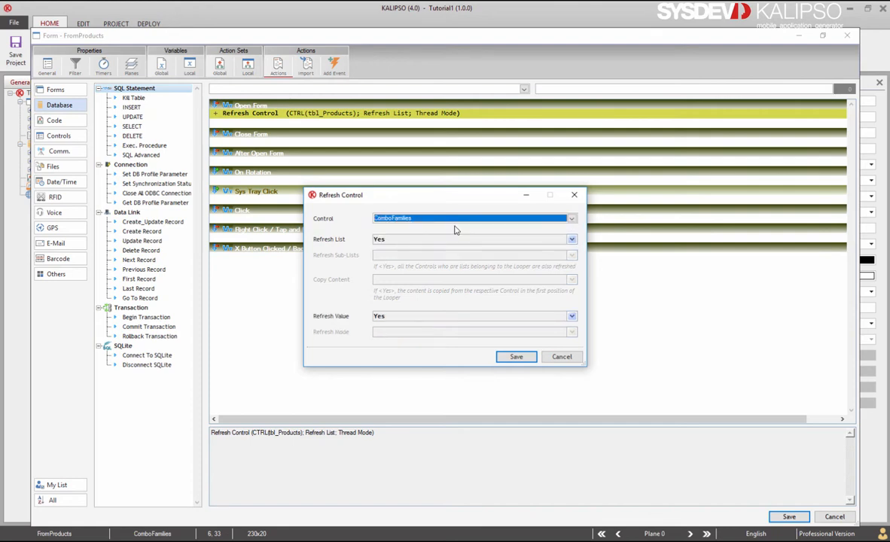
click(516, 357)
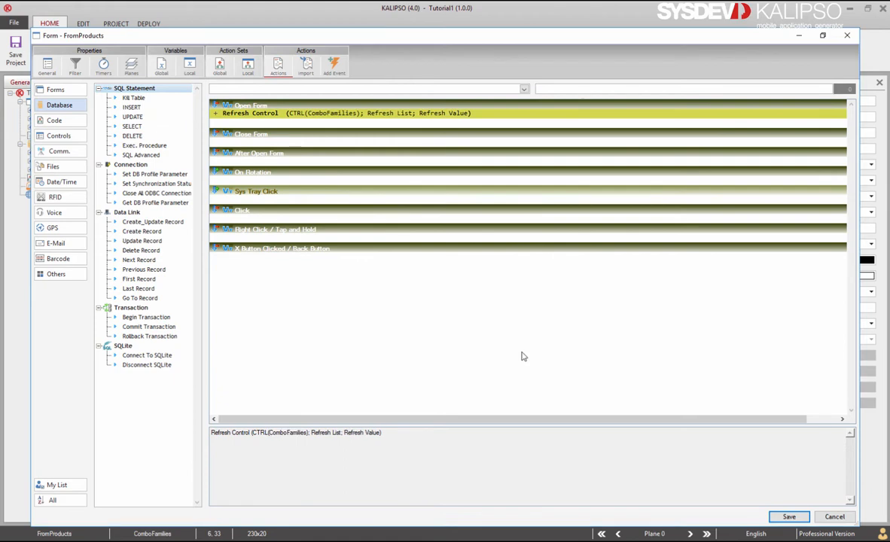
click(789, 517)
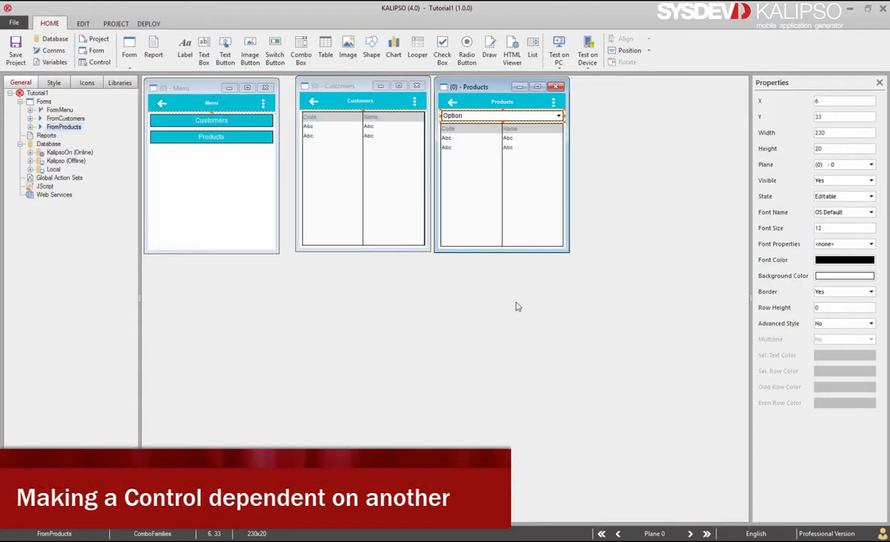
Set the tbl_Products content filter to FIELD(Products,Family) = CTRL(ComboFamilies) and save the table
double_click(509, 196)
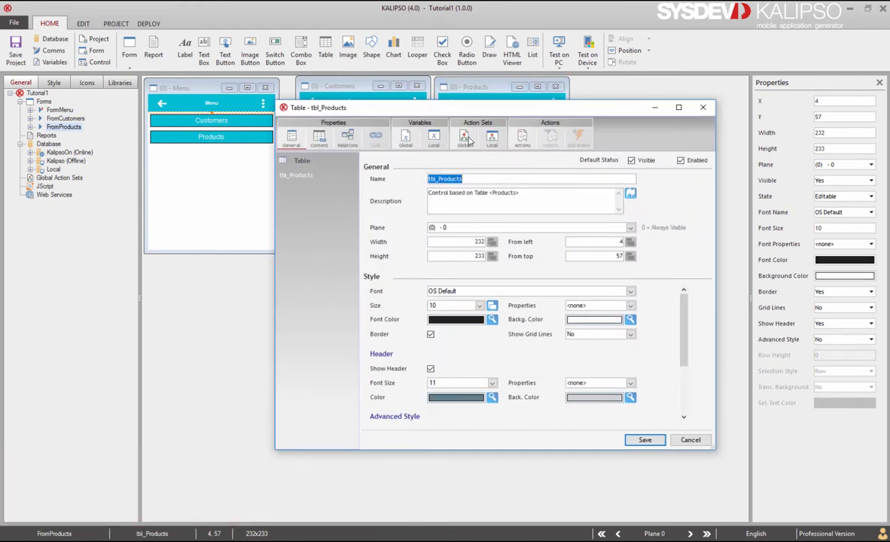
click(319, 140)
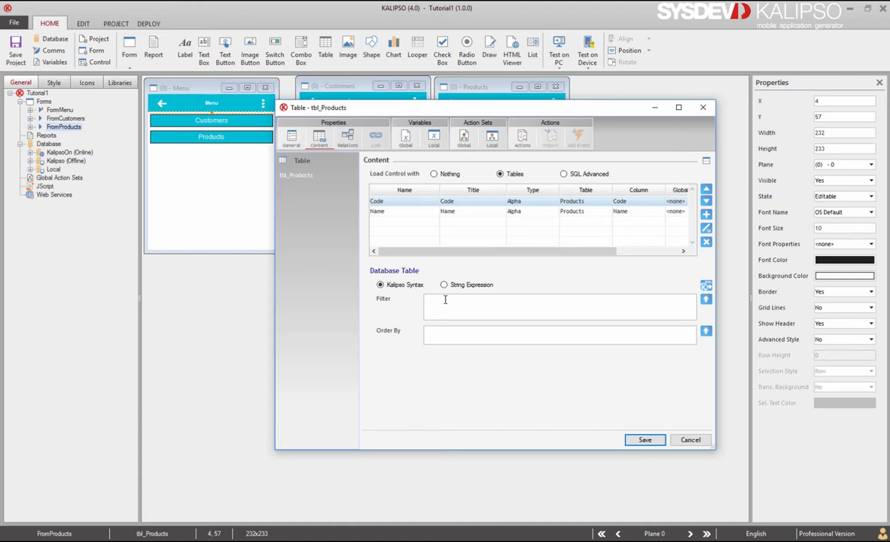
click(705, 299)
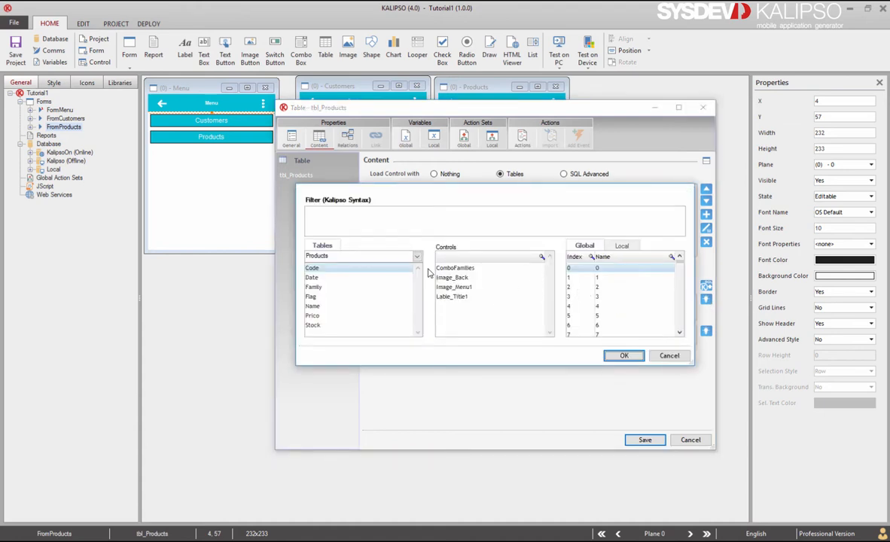
click(337, 289)
double_click(336, 289)
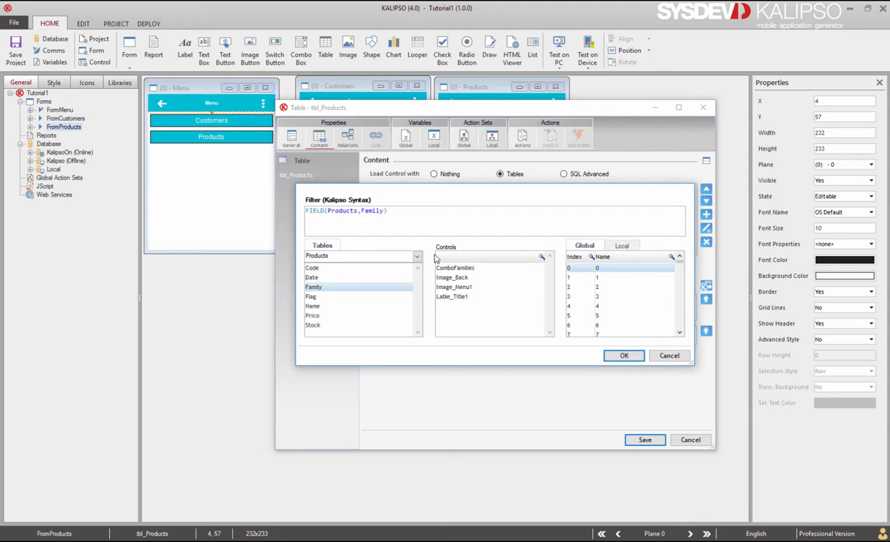
text(=)
double_click(445, 270)
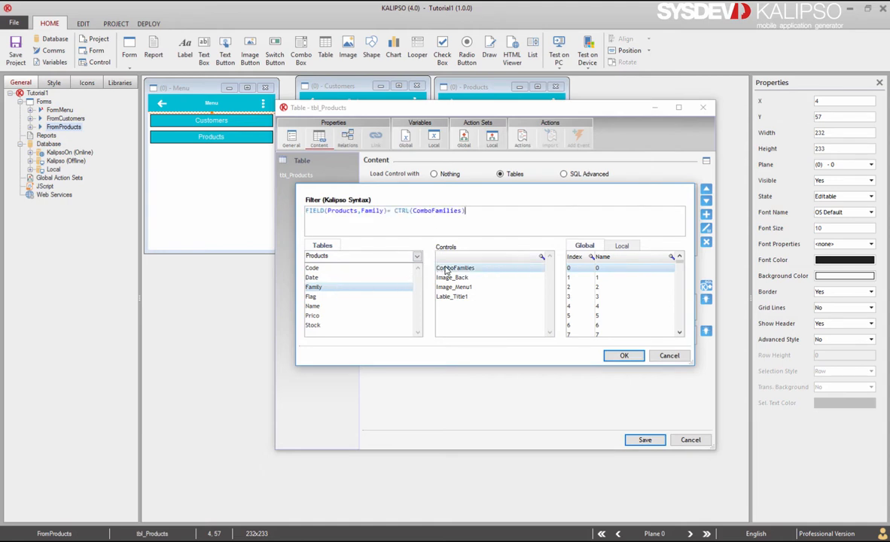
click(390, 211)
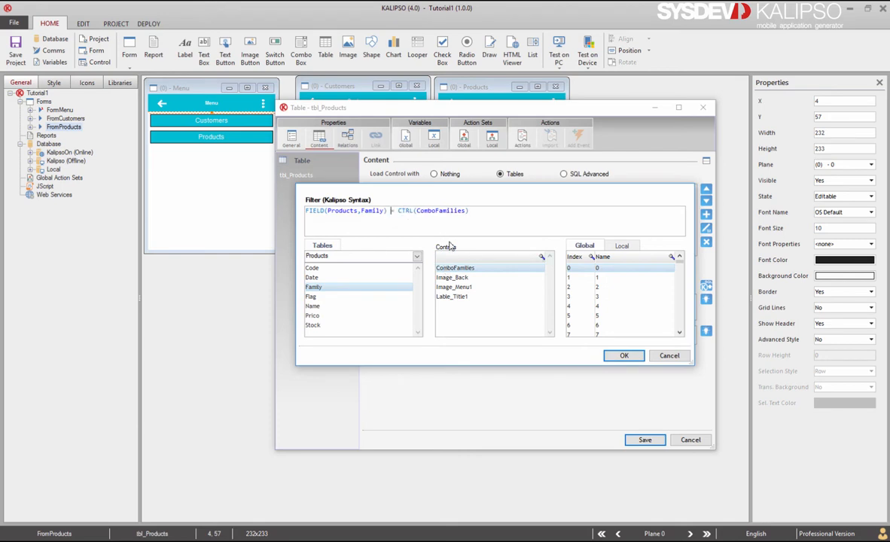
click(622, 356)
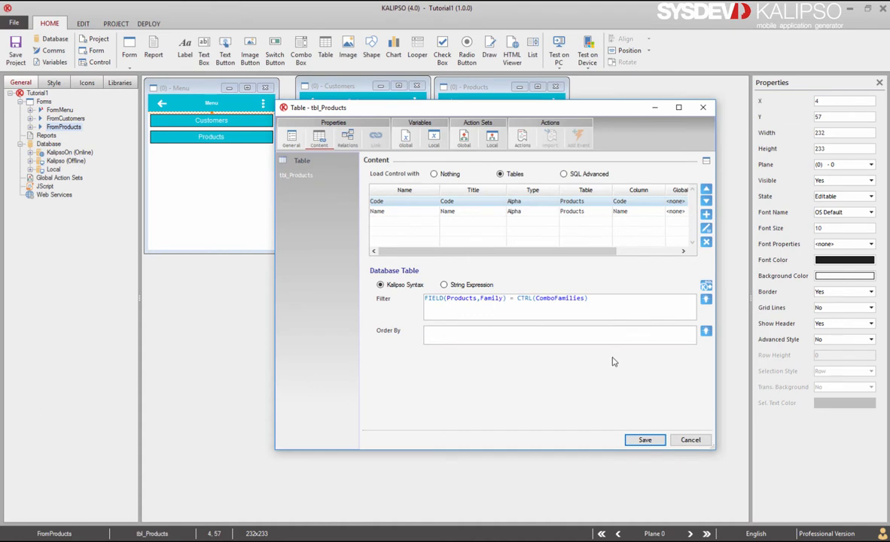
click(637, 440)
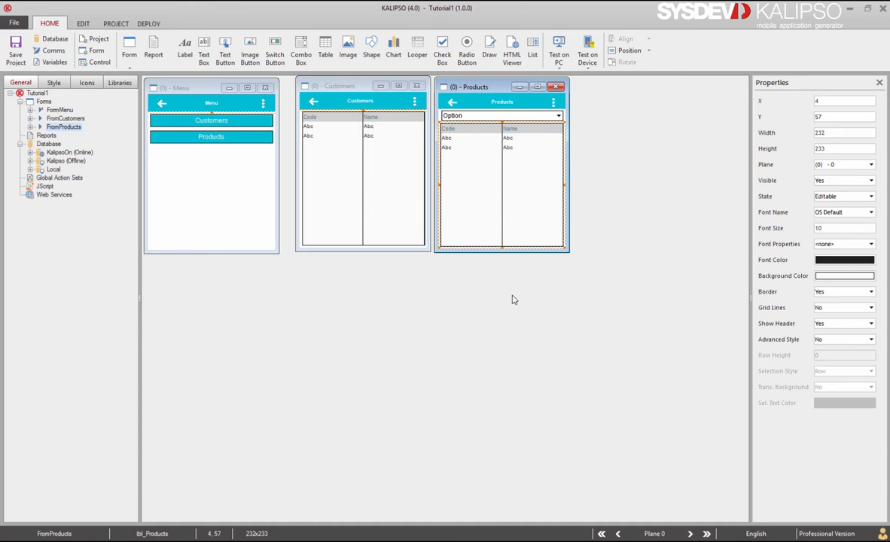
Add a Refresh Control action for tbl_Products to the Selection Change event of ComboFamilies, and save the combo box
click(506, 119)
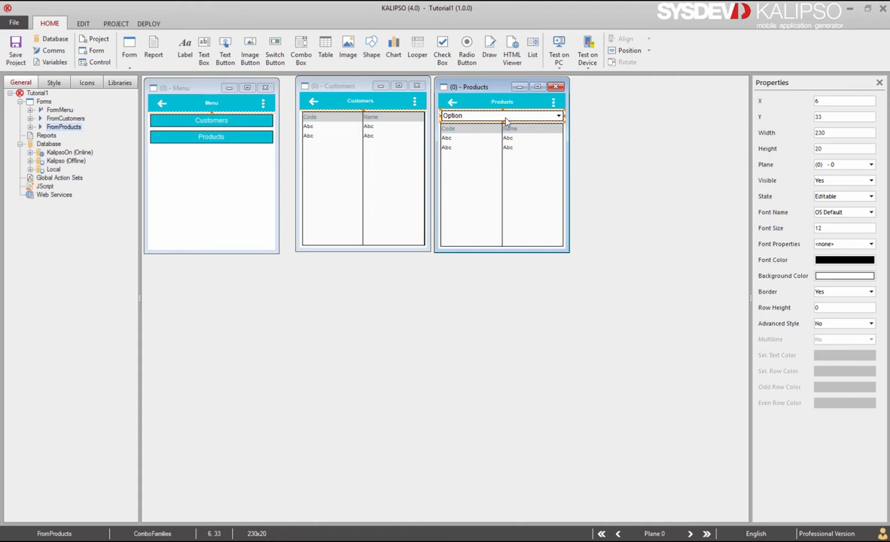
double_click(506, 121)
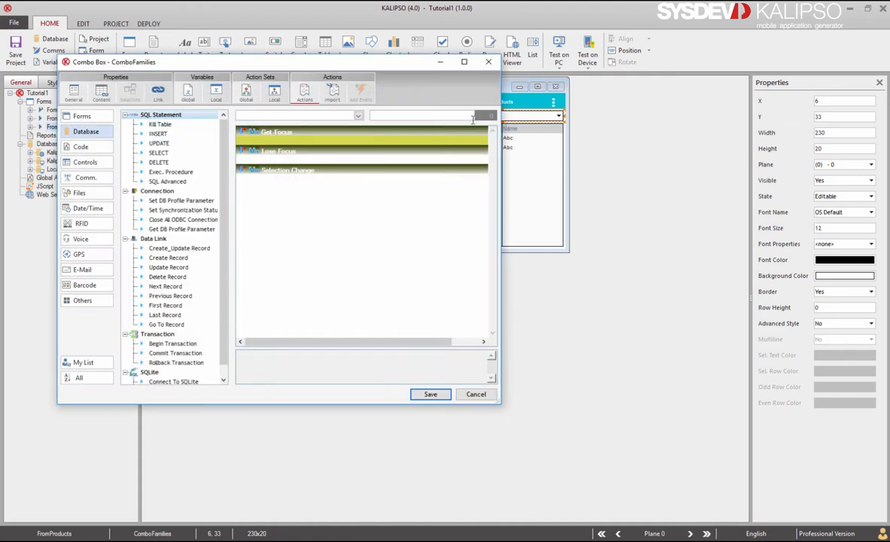
click(341, 180)
text(R)
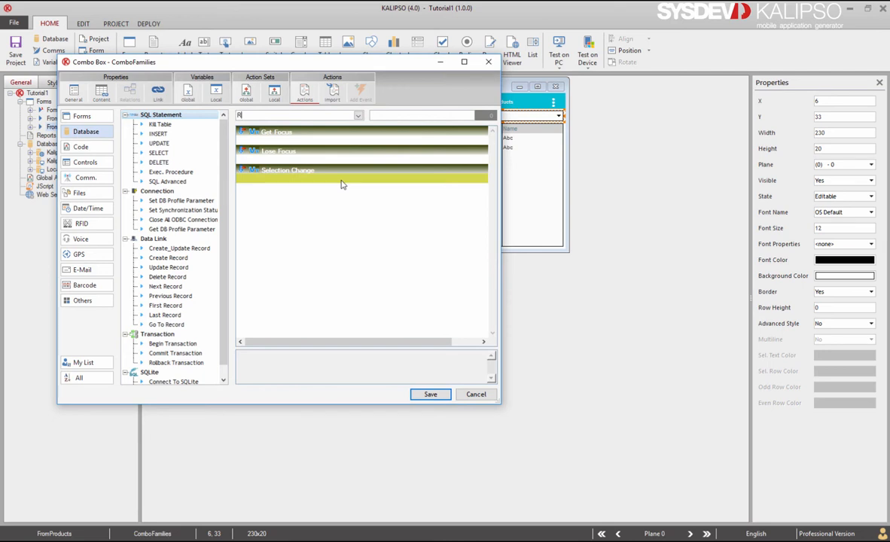
text(efresh)
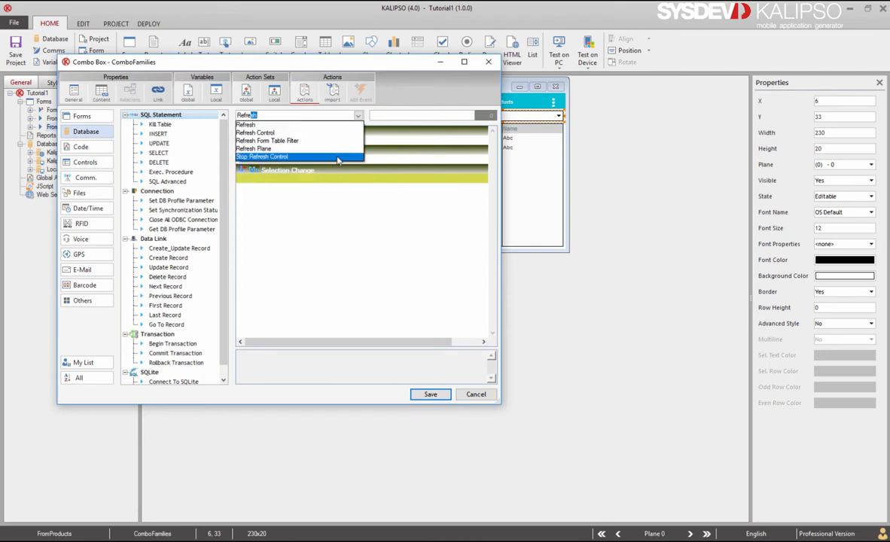
click(328, 133)
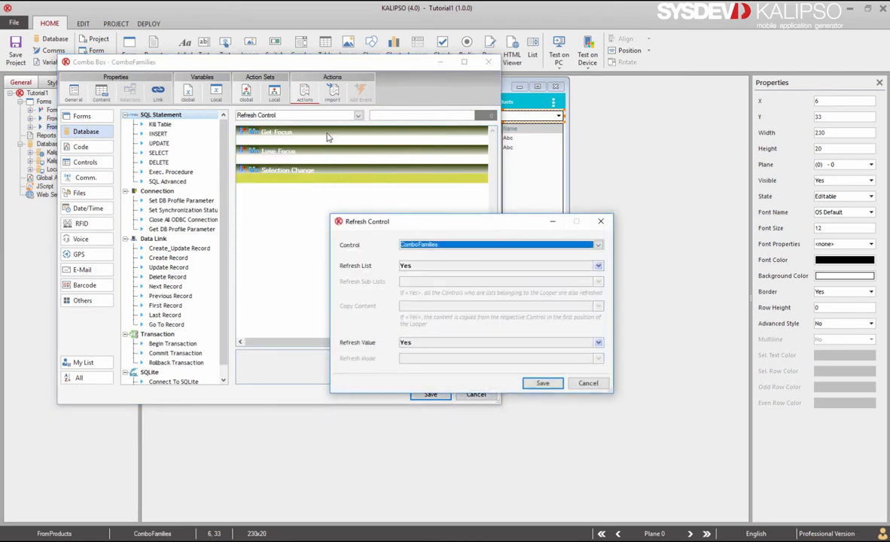
click(427, 246)
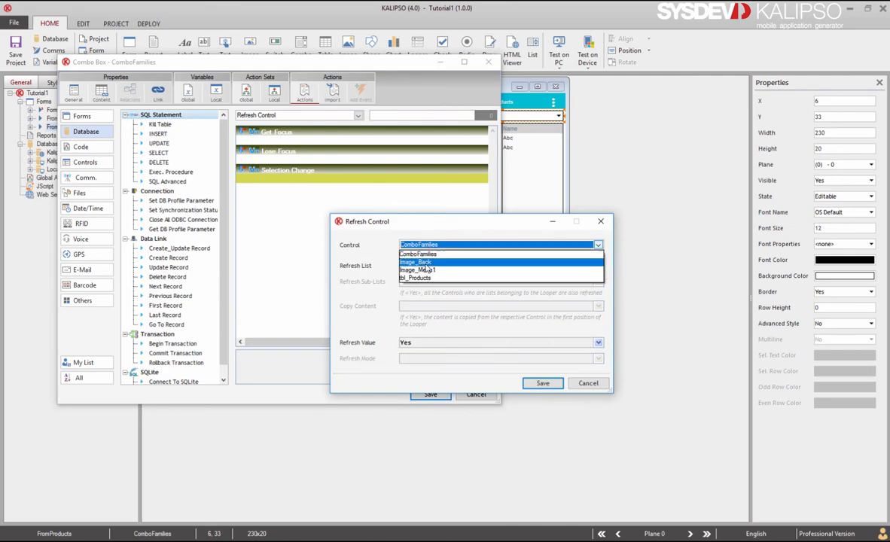
click(427, 279)
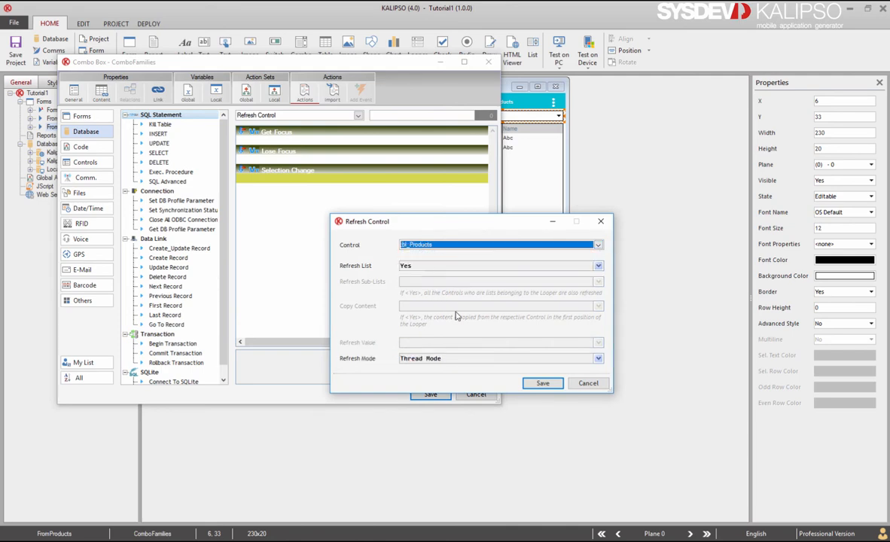
click(536, 384)
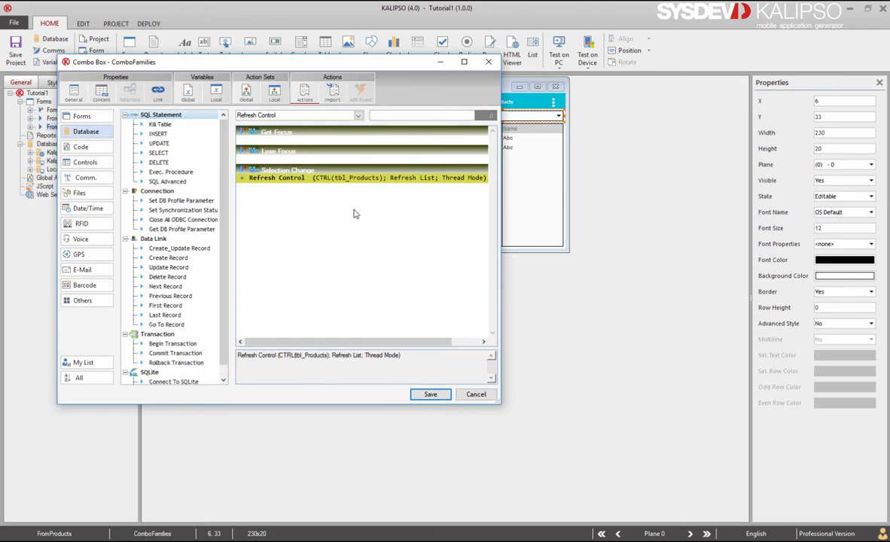
drag(500, 205, 606, 205)
click(535, 394)
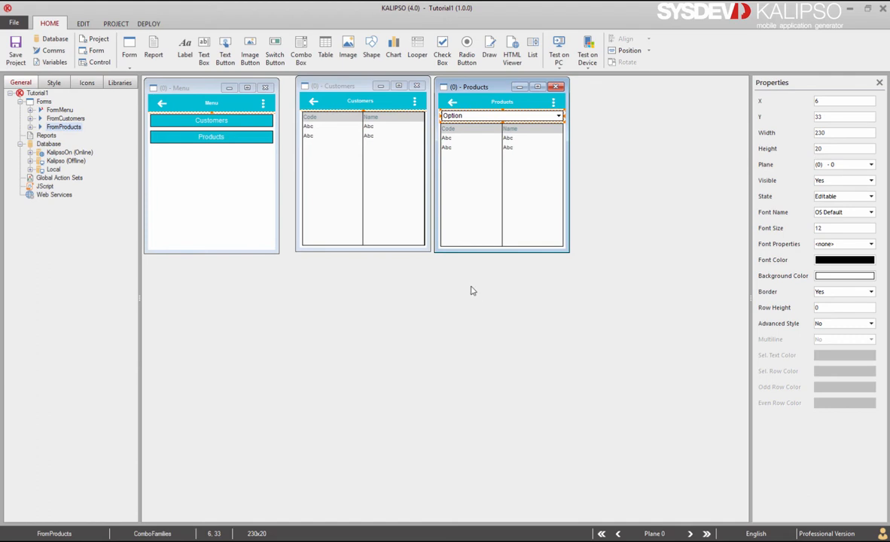
Run the project on the PC simulator with data file generation turned off
click(555, 47)
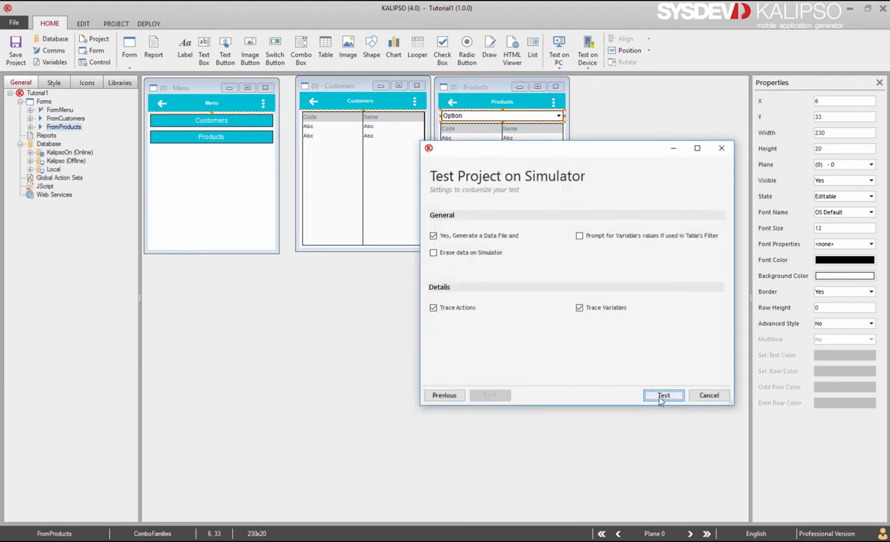
click(463, 236)
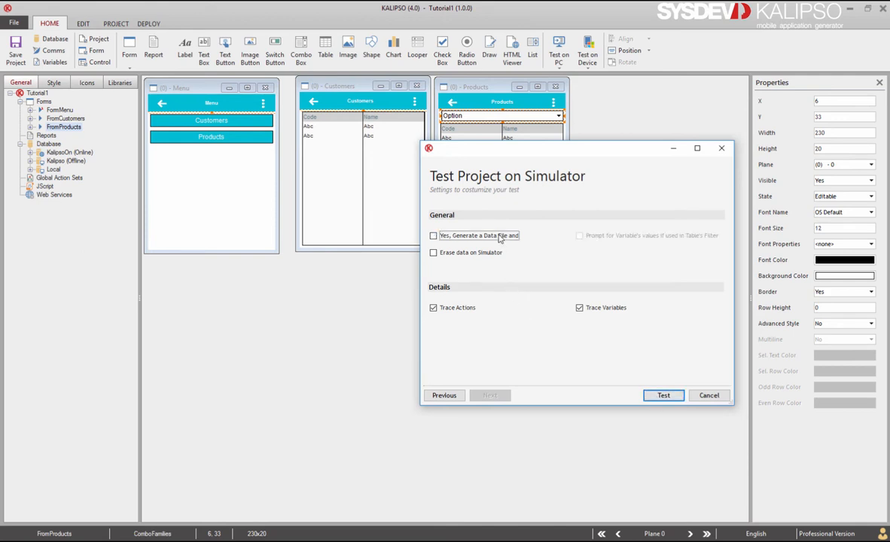
click(664, 397)
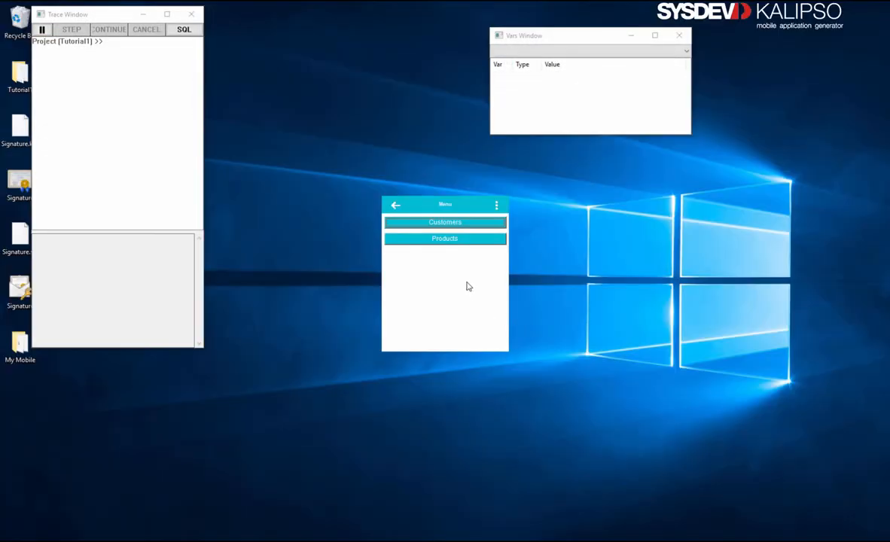
Check the product filtering in the simulator by choosing the Beverages family on the Products form, and leave the form
click(453, 239)
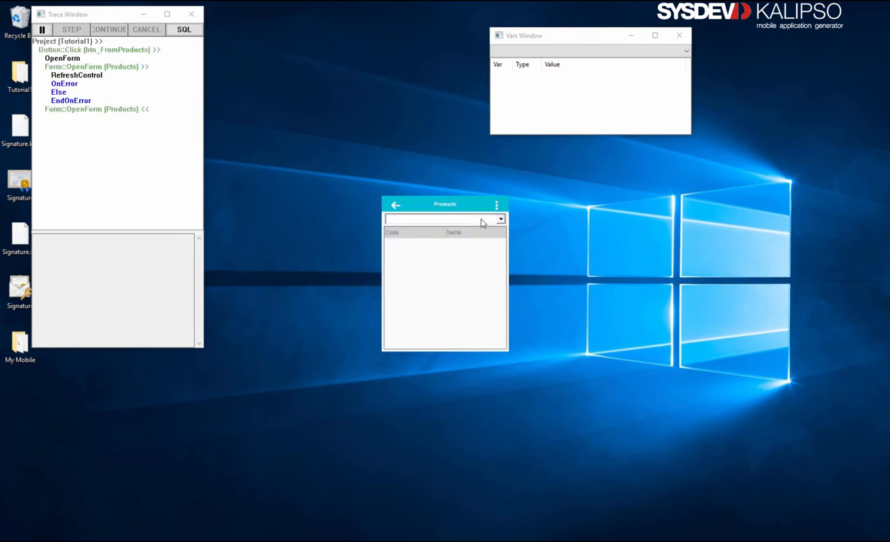
click(482, 222)
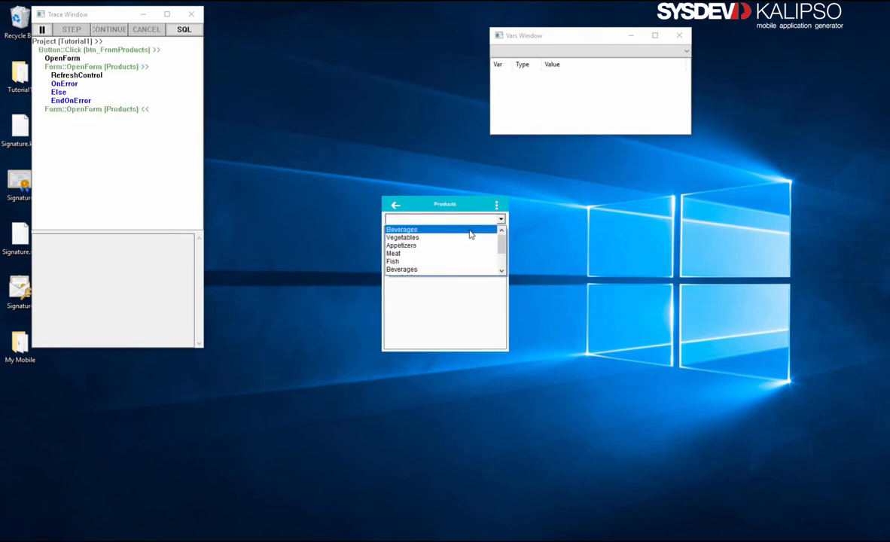
click(469, 237)
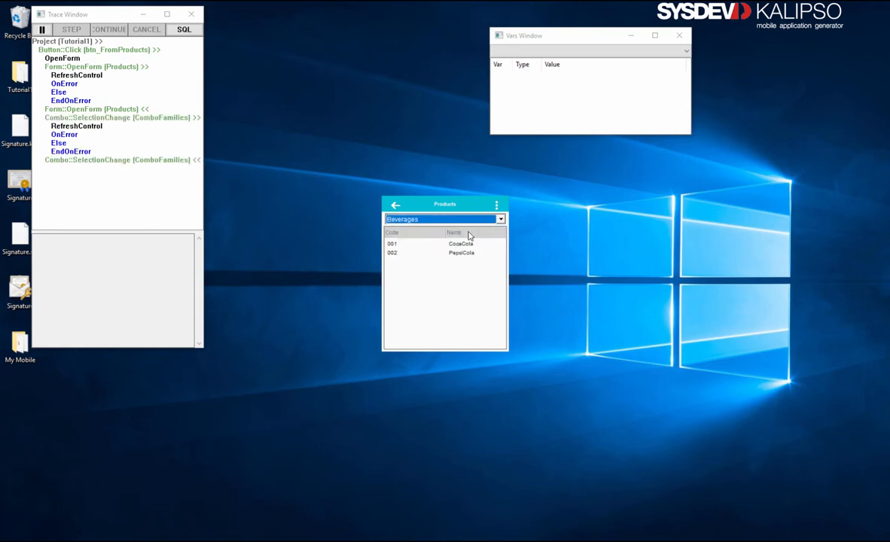
click(395, 205)
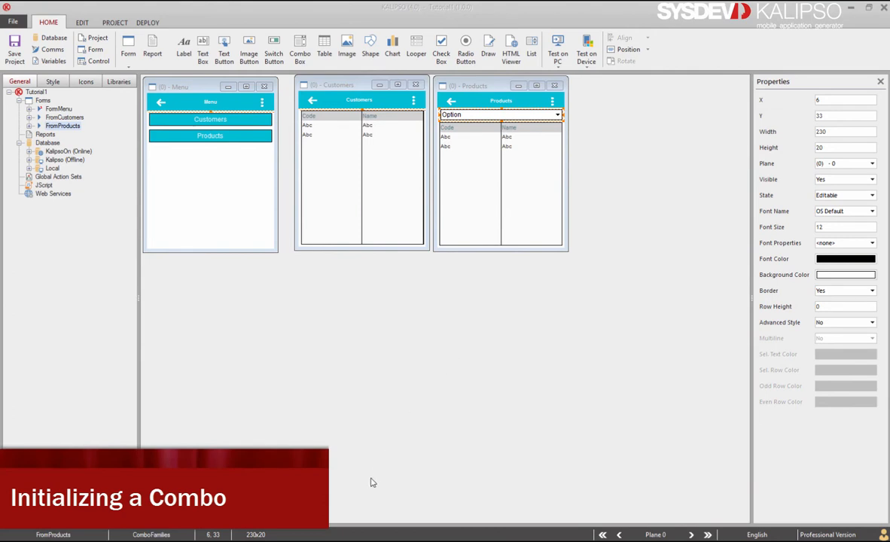
Add a Set Selection action to the Products form's Open Form event, selecting ComboFamilies by index with value 1
click(353, 541)
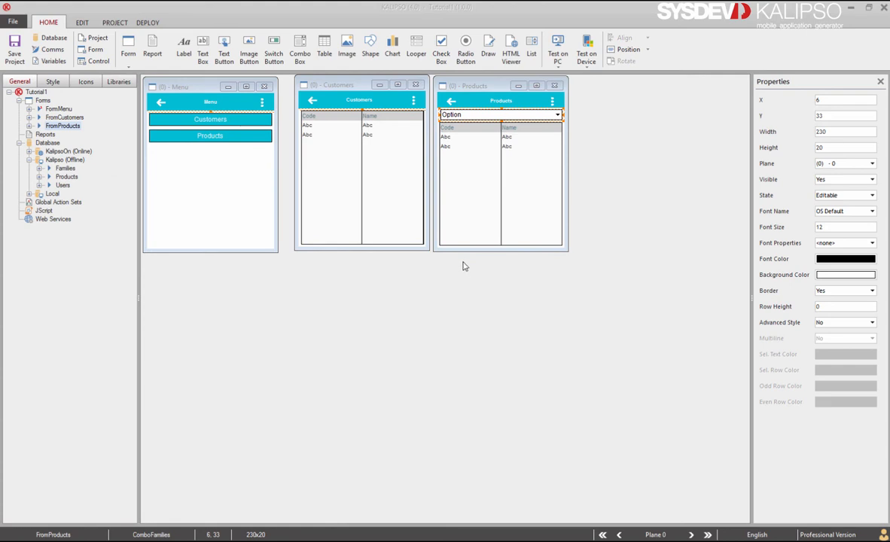
double_click(469, 201)
click(278, 66)
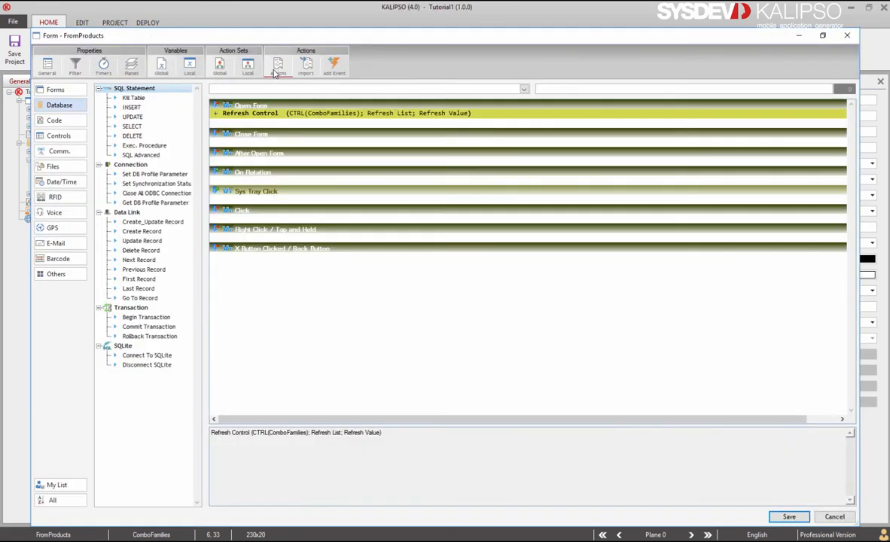
click(290, 126)
text(Set Selection)
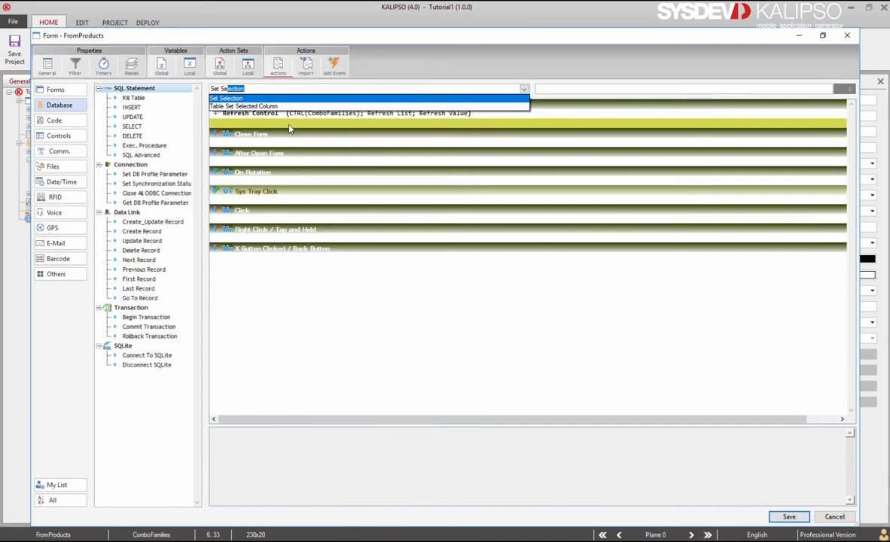
key(Return)
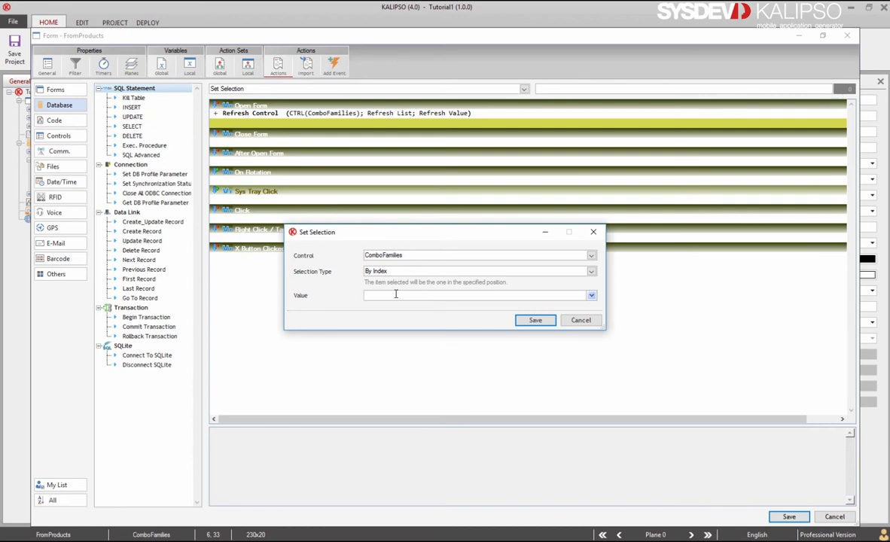
click(533, 321)
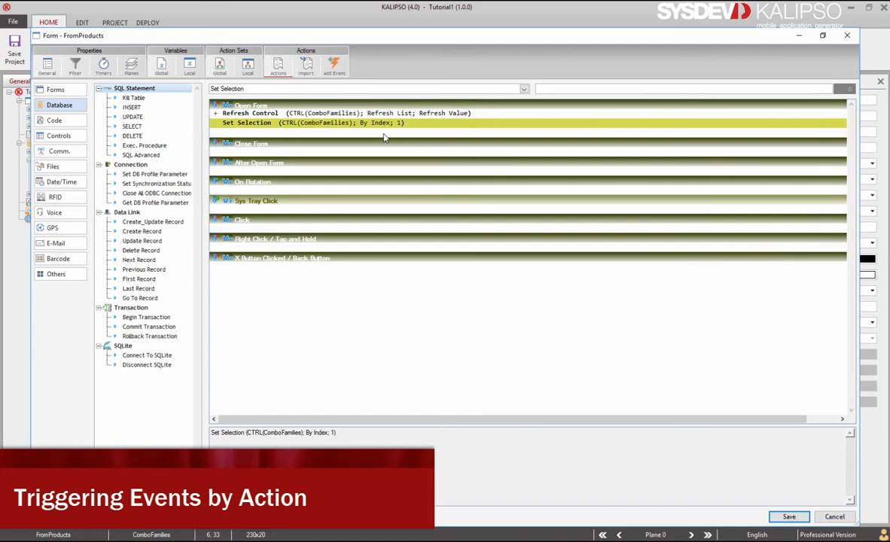
Add an Execute Event action that runs the Selection Change event of ComboFamilies after Set Selection, and save the form
double_click(313, 90)
triple_click(313, 91)
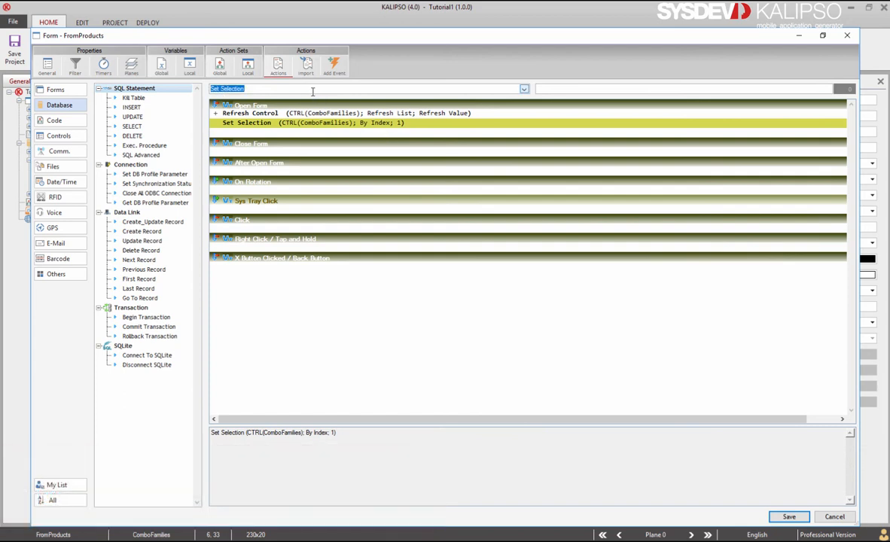
text(exec.)
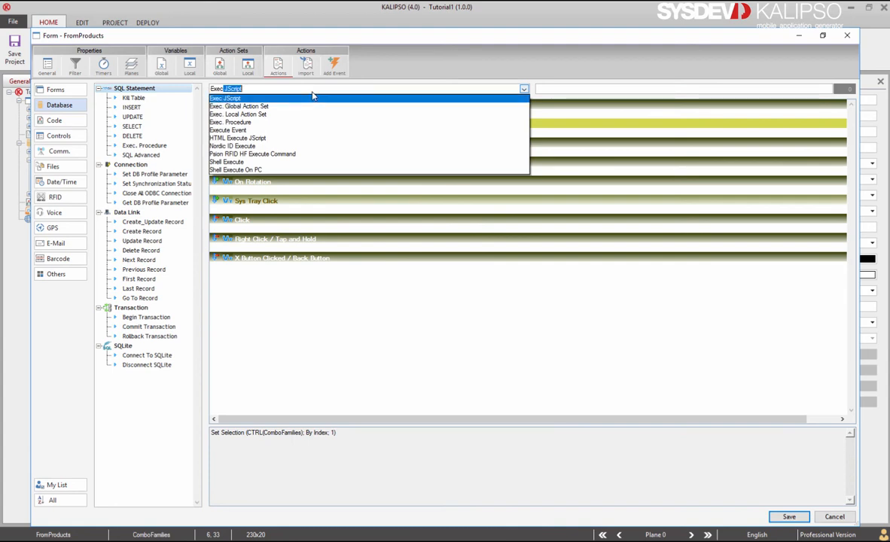
click(264, 129)
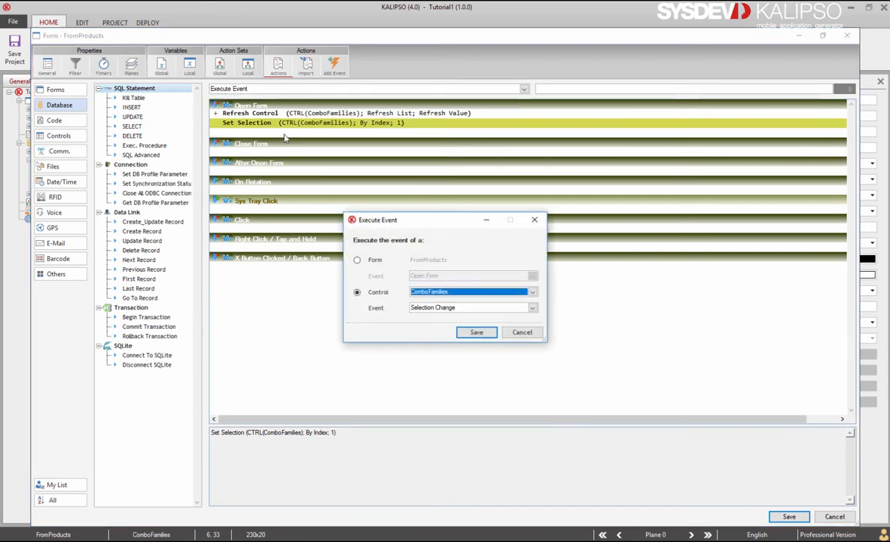
click(465, 332)
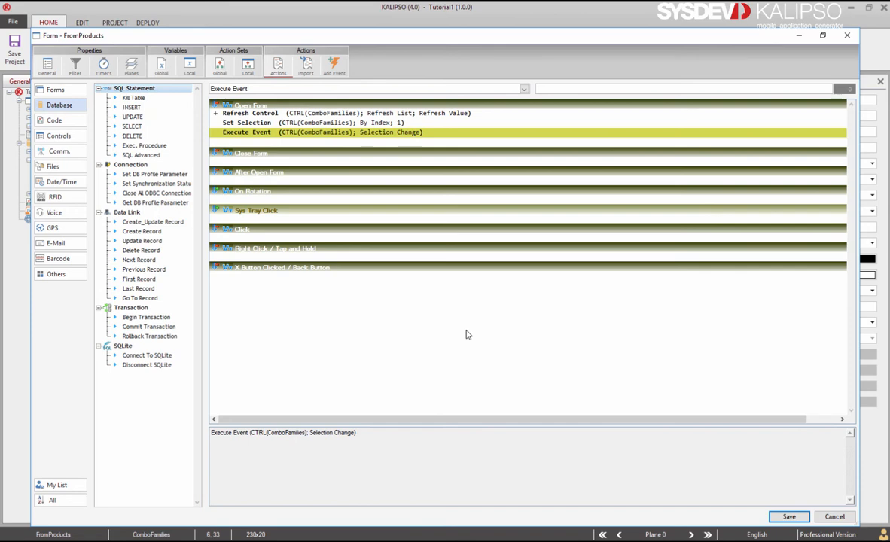
click(790, 516)
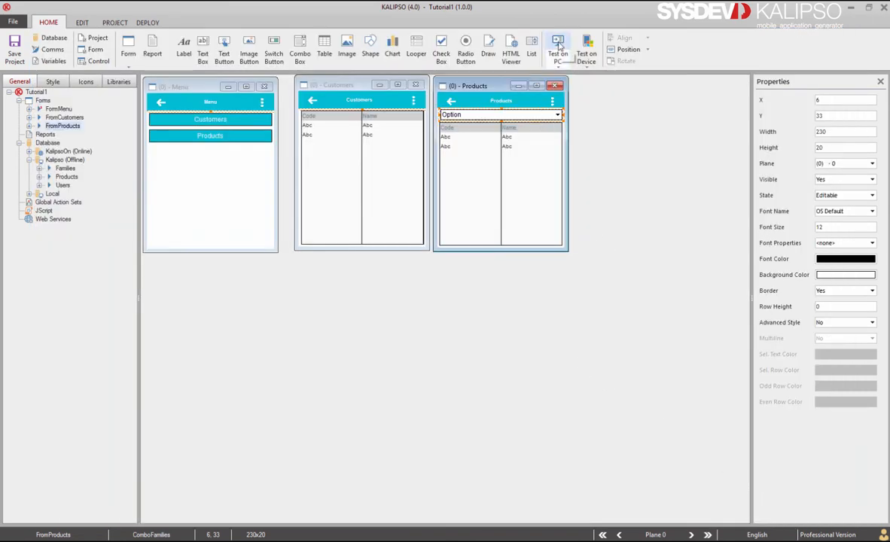
Test the Products form on the PC simulator, switching the family to Appetizers and back to Beverages, and exit the simulator
click(558, 45)
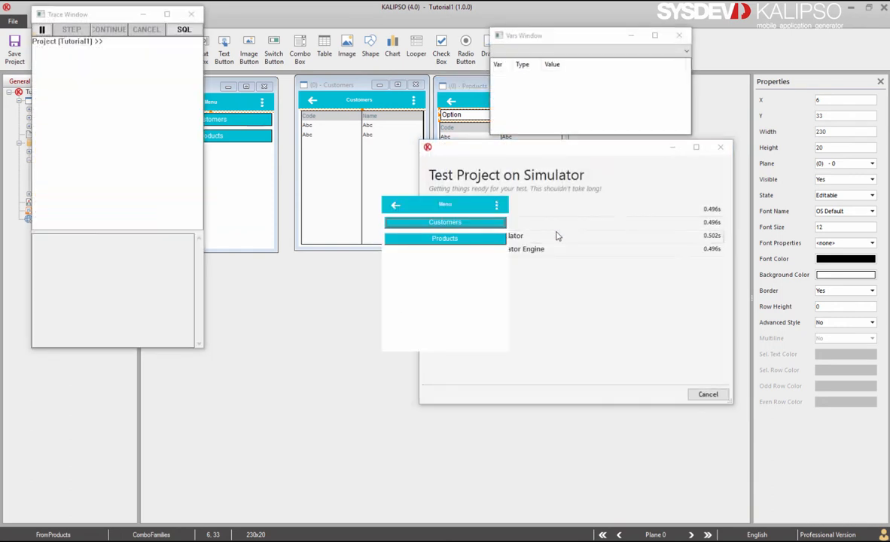
click(476, 239)
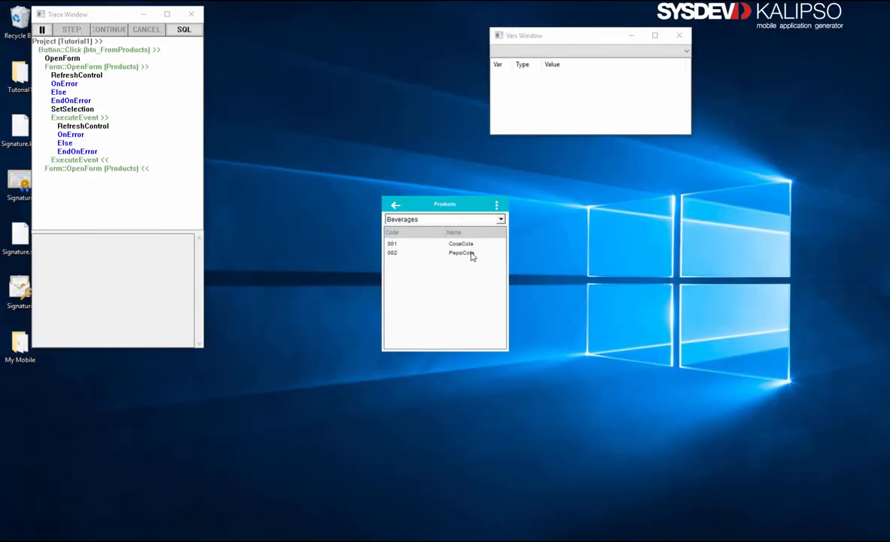
click(475, 221)
click(475, 222)
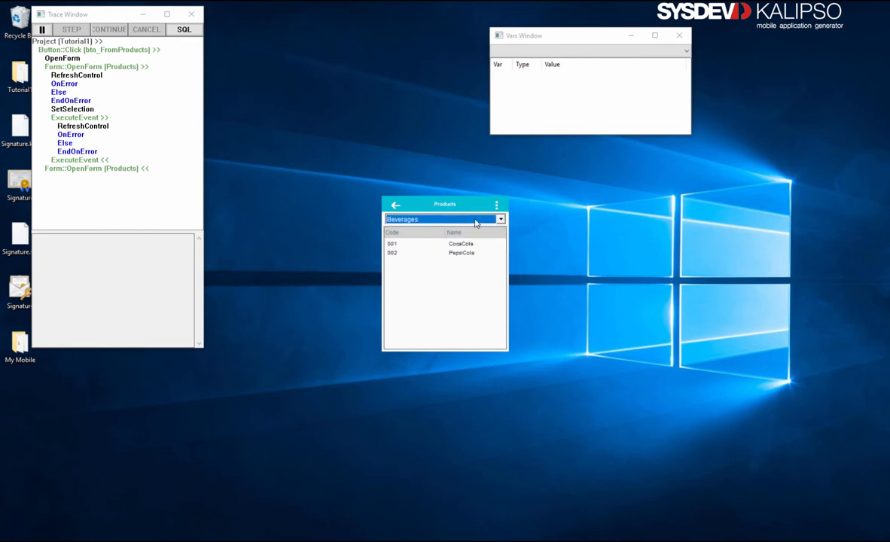
key(Down)
key(Down)
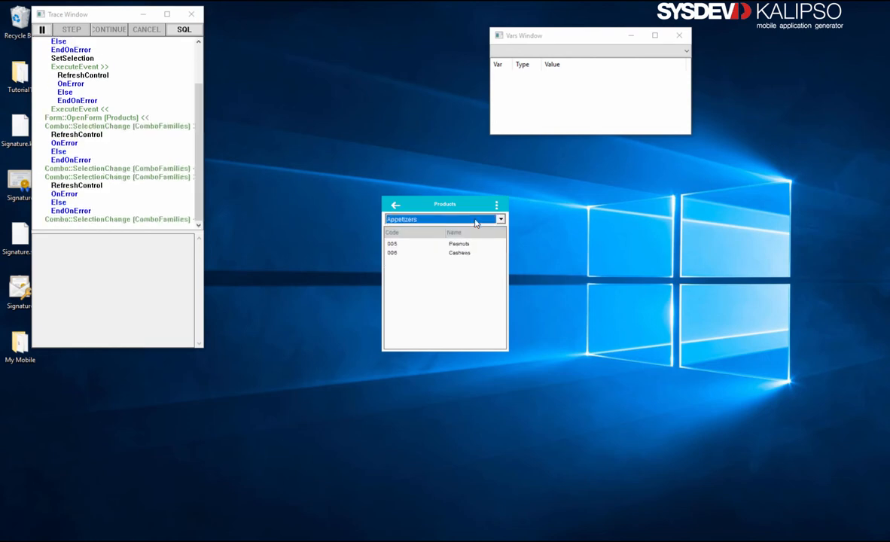
key(Up)
key(Up)
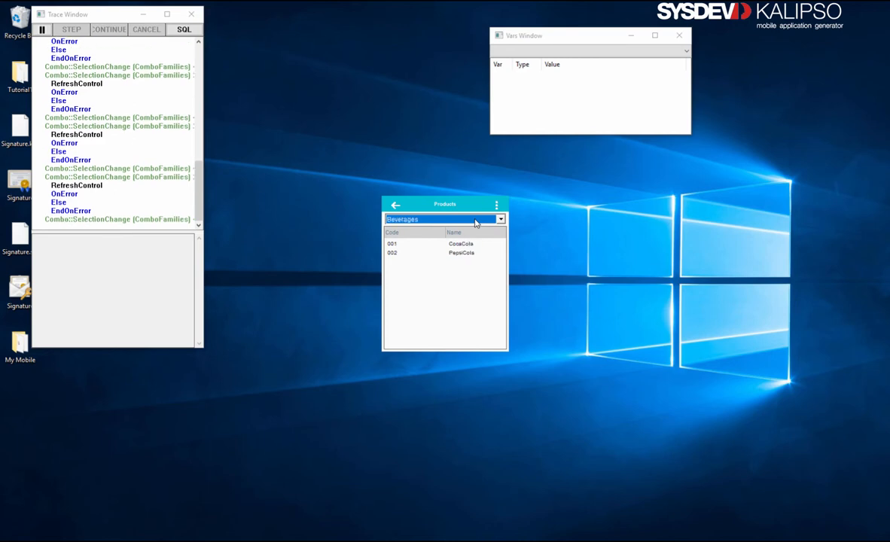
click(396, 207)
click(395, 207)
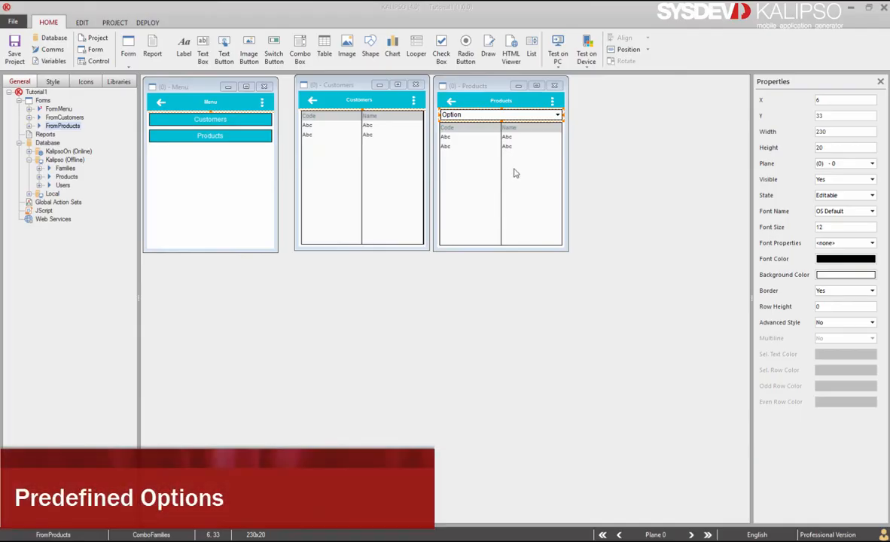
Enable predefined options at the beginning of ComboFamilies' content and enter "--- ALL ---" as the option's displayed value
double_click(519, 117)
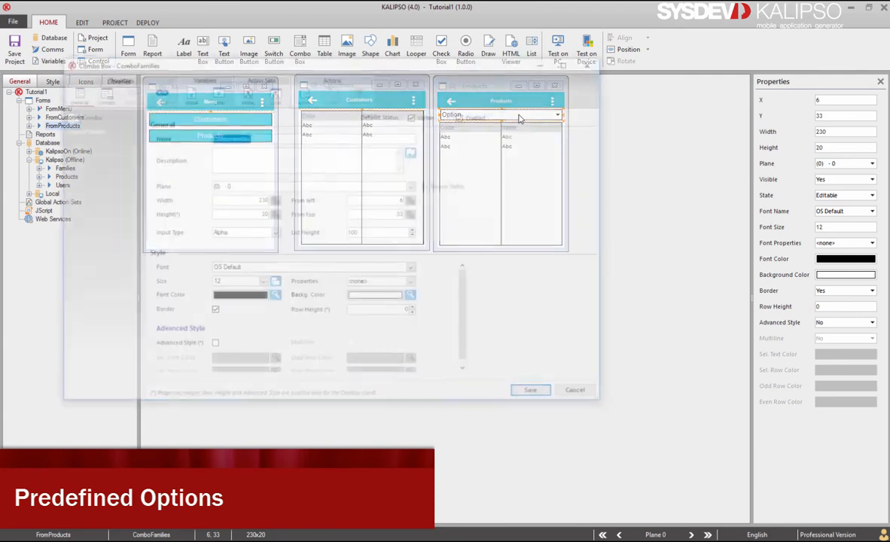
click(103, 91)
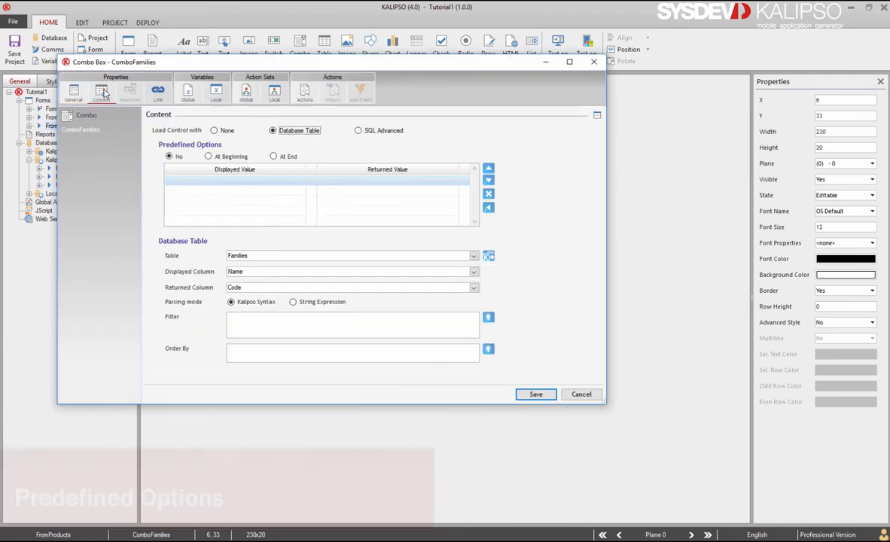
click(209, 157)
click(233, 182)
text(--- ALL ---)
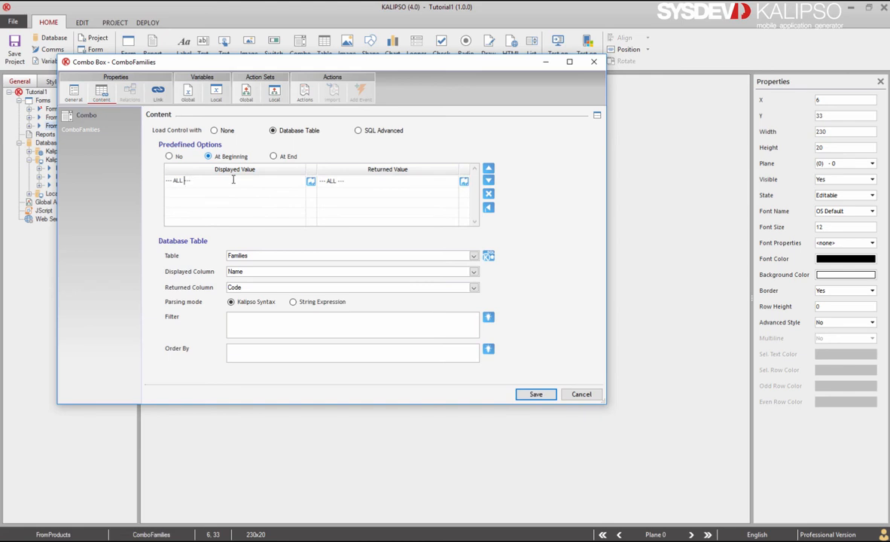
key(ctrl+Left)
Set the returned value of the "--- ALL ---" option to % and save the combo box
click(351, 182)
key(BackSpace)
click(226, 156)
click(536, 395)
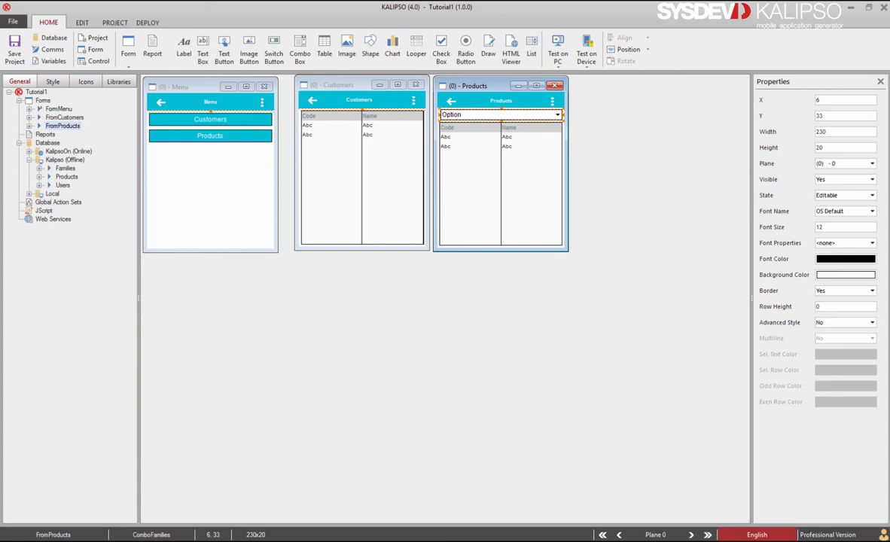
Switch to Notepad++, write the sample condition "... where Family like '%'" in place of the equals version, and return to Kalipso
click(757, 540)
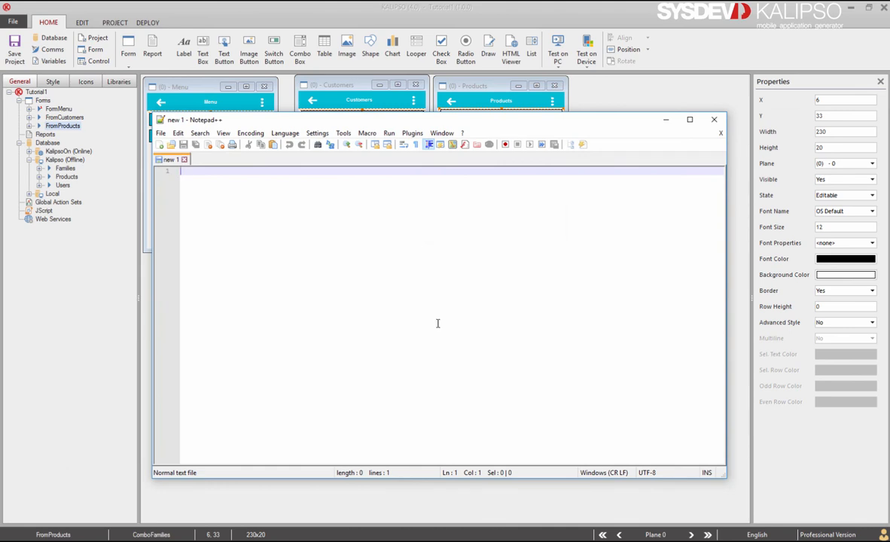
text(... where Family )
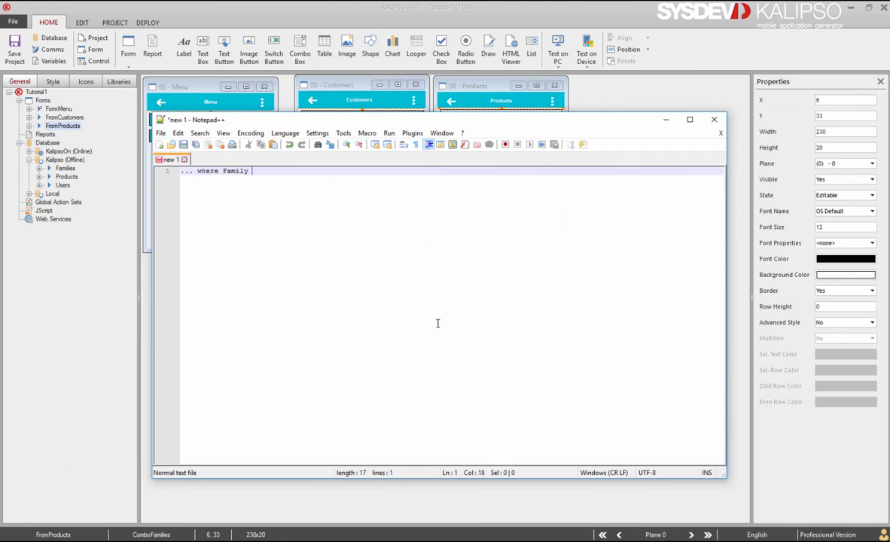
text(= '%')
key(BackSpace)
text(like '%)
click(666, 119)
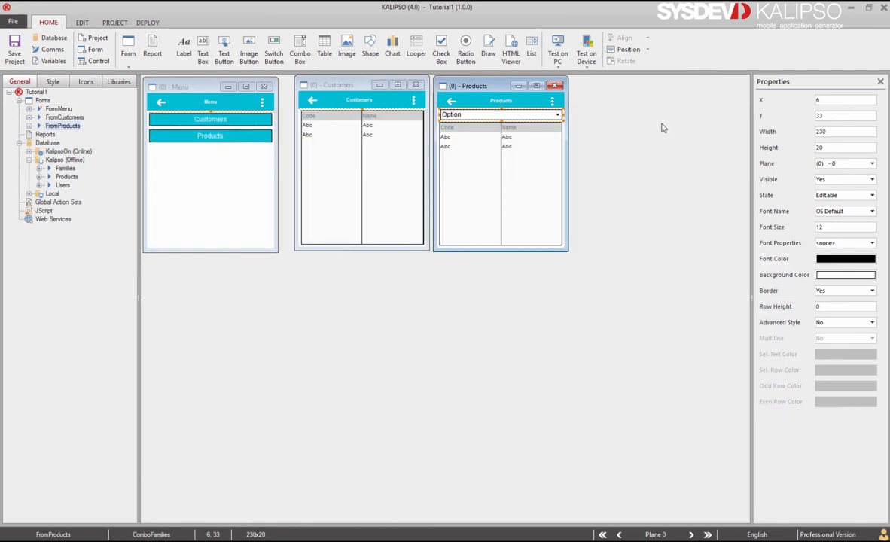
Replace the equals operator with LIKE in the tbl_Products filter between the Family field and ComboFamilies, and save the table
click(540, 178)
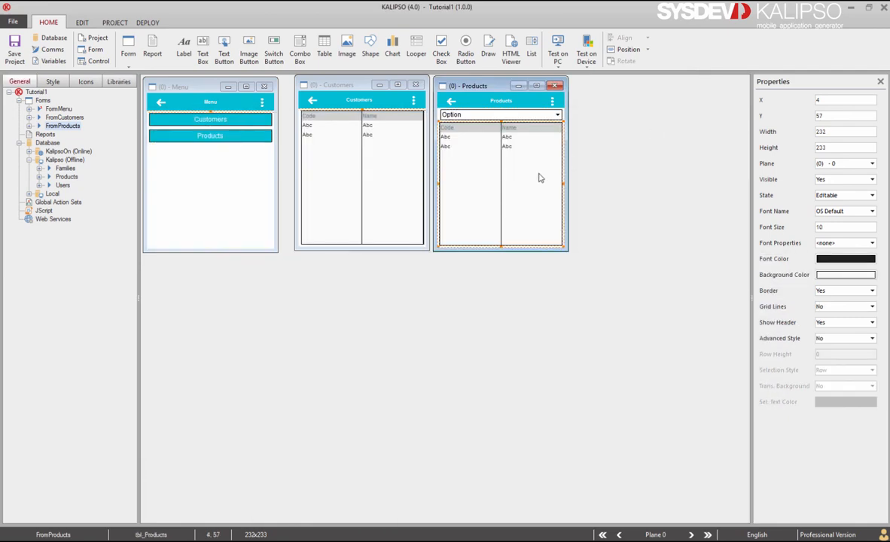
double_click(539, 177)
click(320, 138)
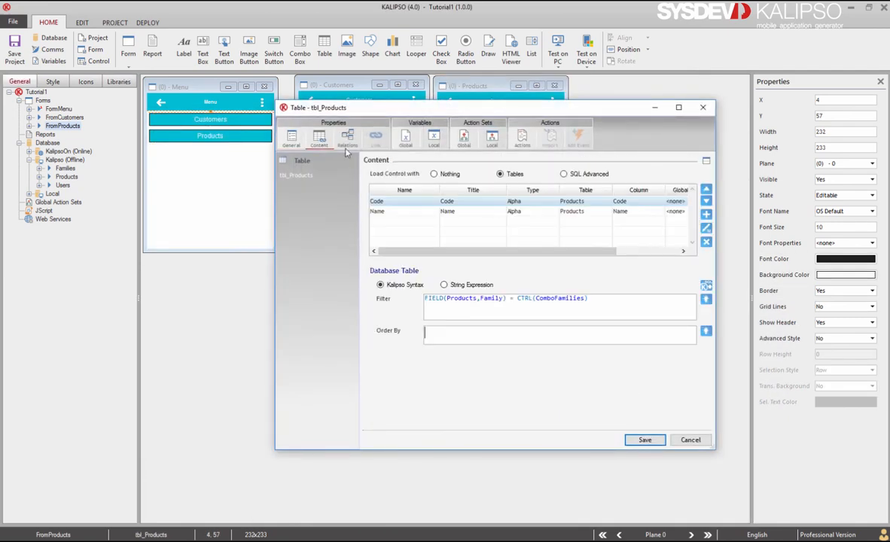
click(517, 299)
click(517, 298)
key(BackSpace)
text(LIKE)
click(644, 440)
Test the Products form on the PC simulator, switching the family from "--- ALL ---" to Beverages, on to Fish and back, and exit
click(560, 46)
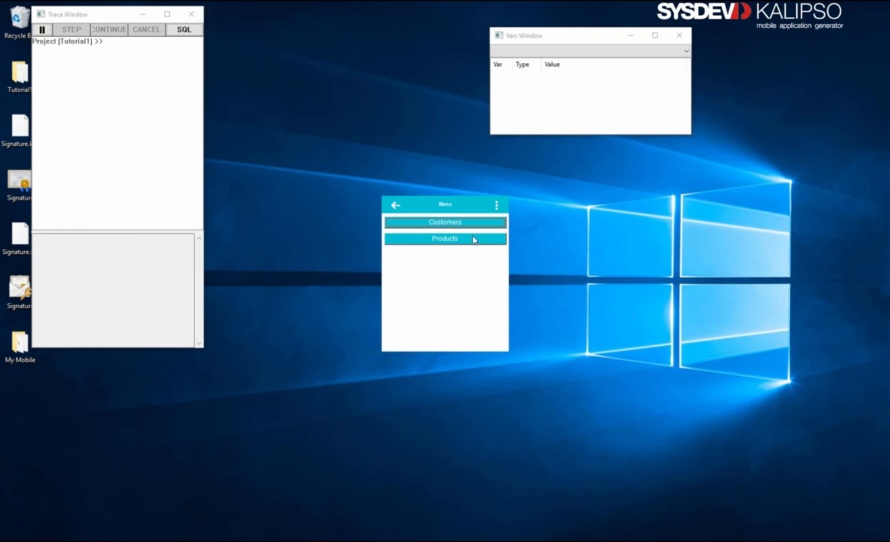
click(472, 239)
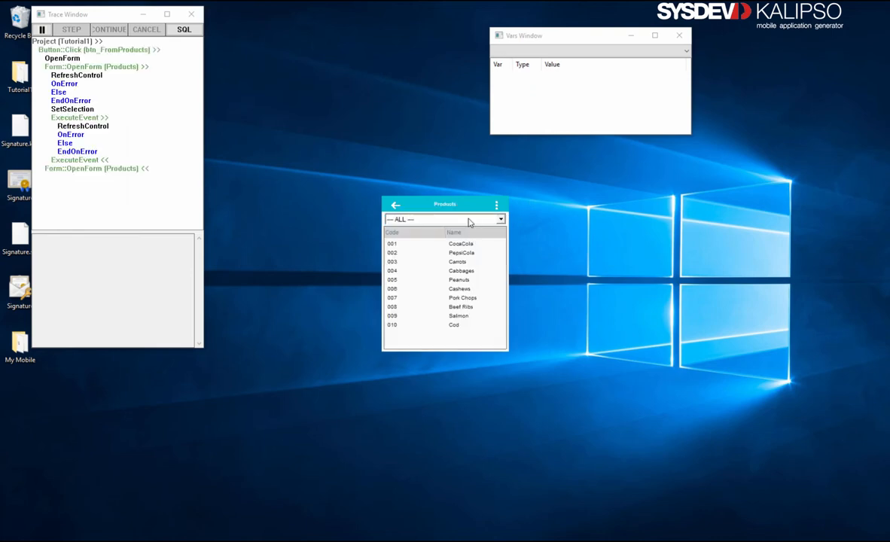
click(441, 219)
click(448, 234)
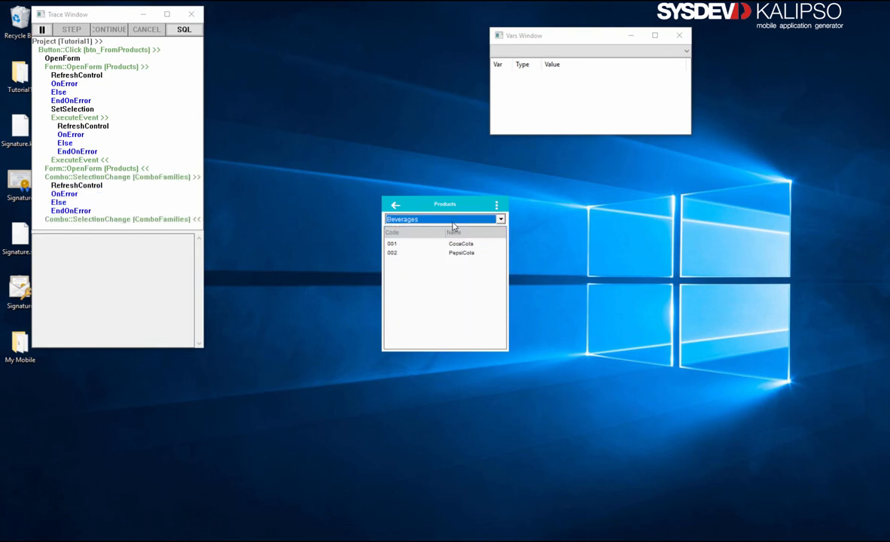
scroll(453, 224, down, 1)
scroll(453, 226, down, 1)
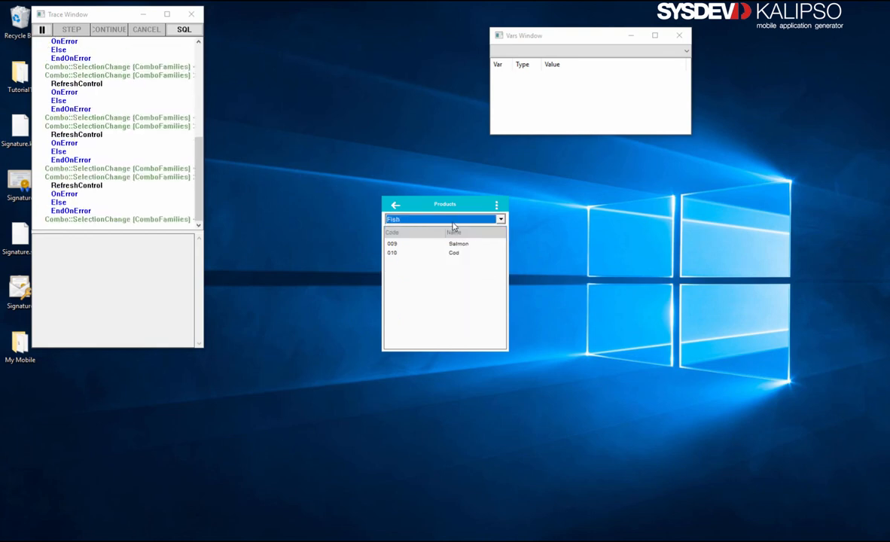
scroll(453, 226, up, 5)
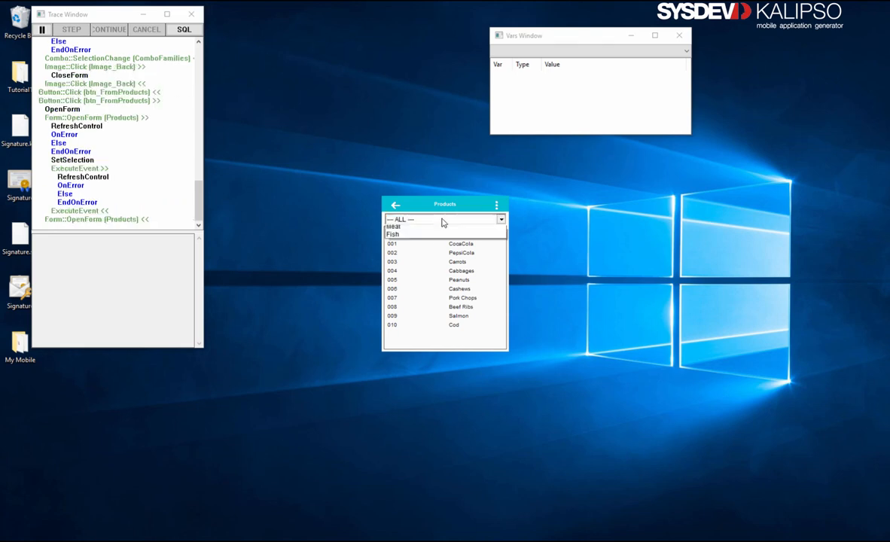
click(441, 219)
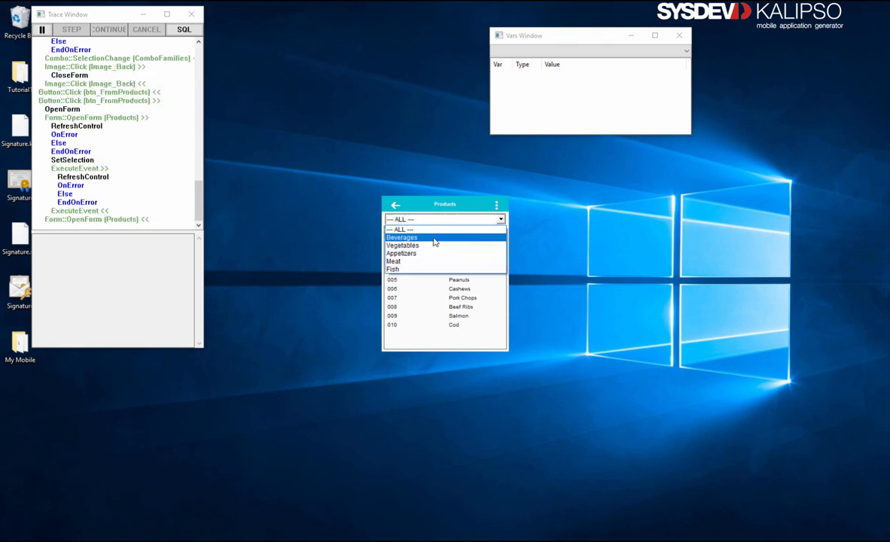
click(395, 205)
click(396, 205)
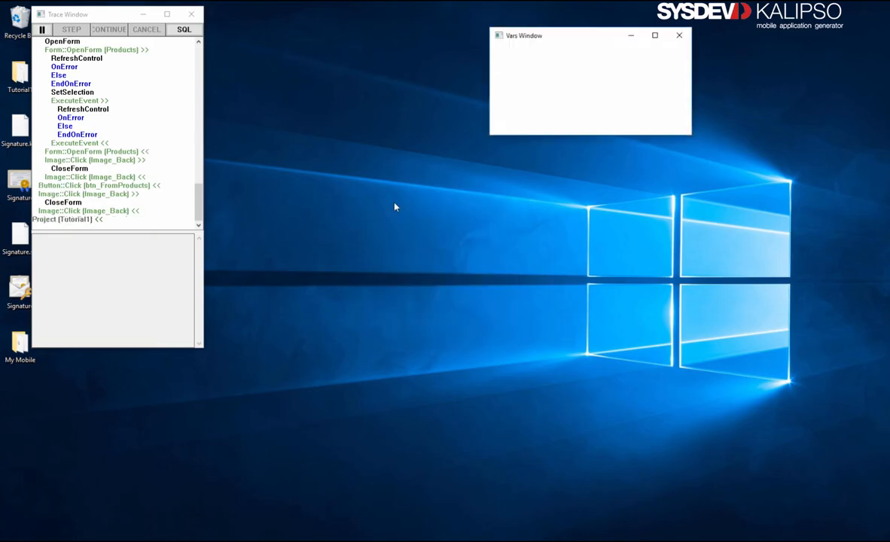
Set the Order By of ComboFamilies to FIELD(Families,Name) and save the combo box
double_click(490, 115)
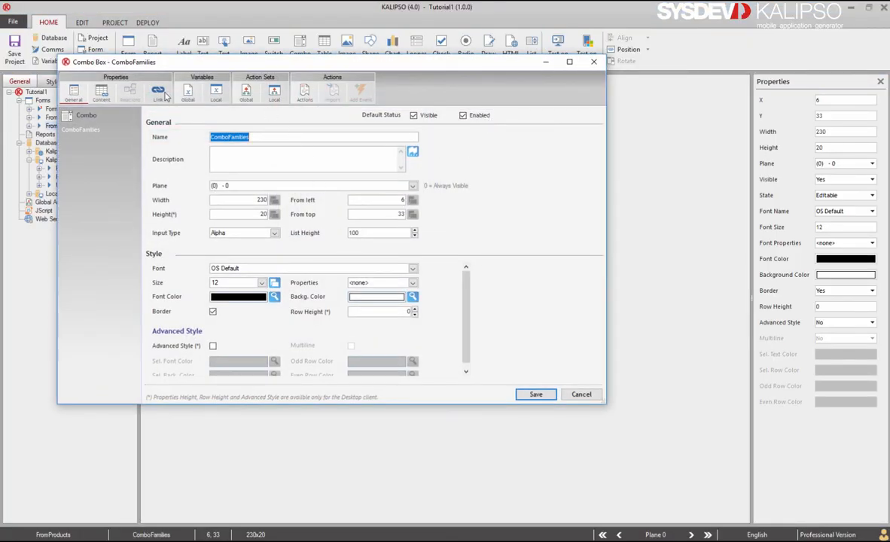
click(100, 90)
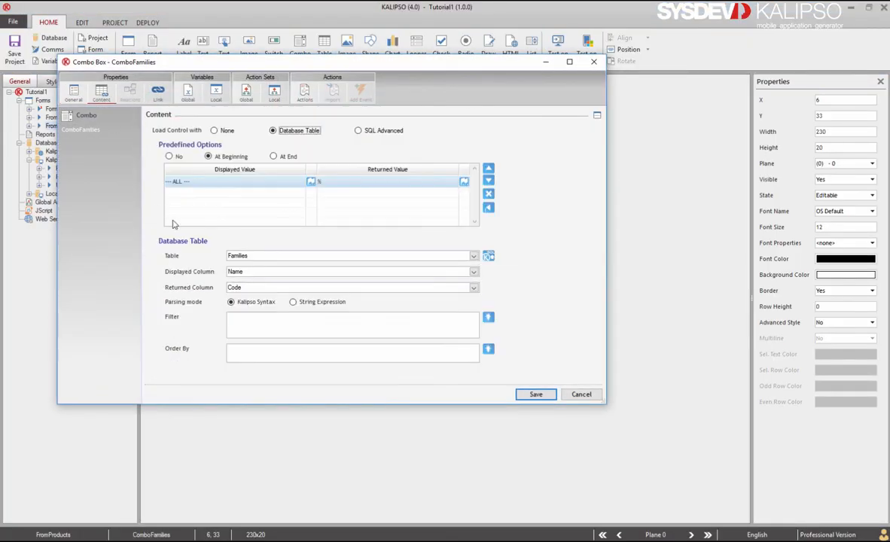
click(236, 351)
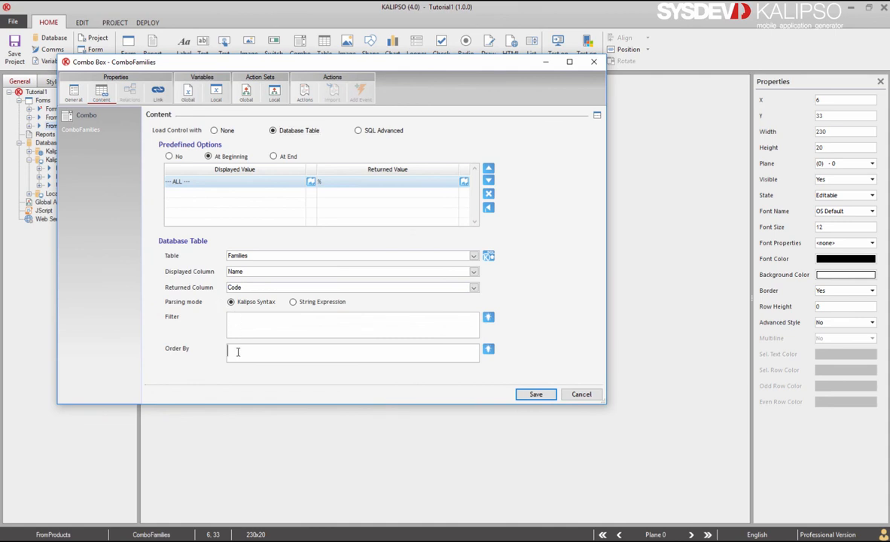
click(488, 348)
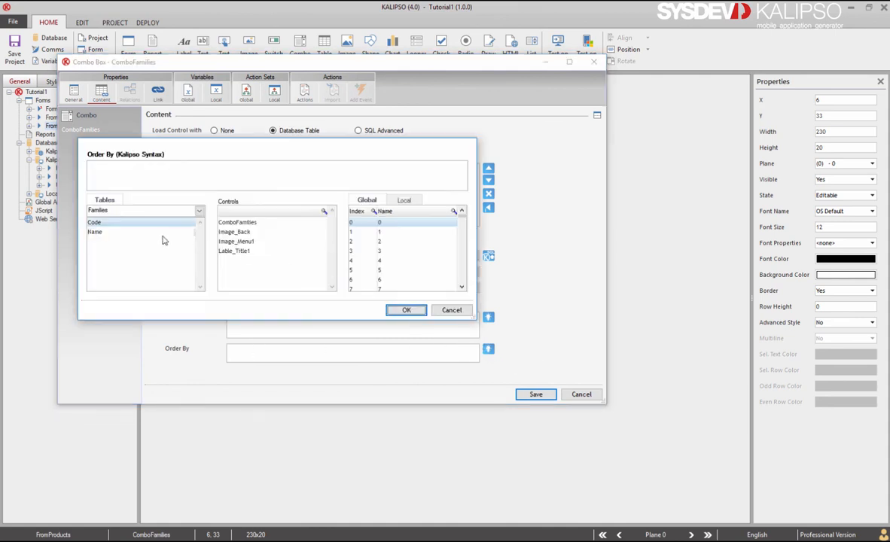
double_click(131, 233)
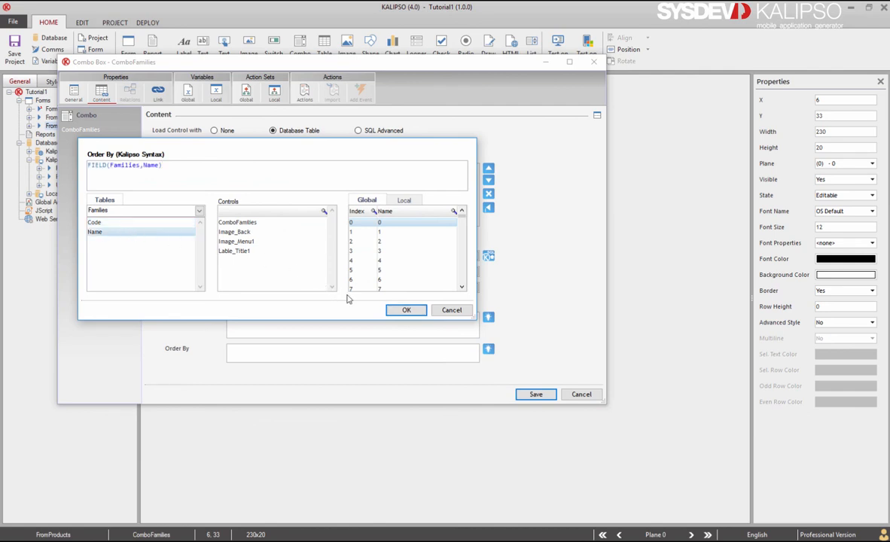
click(406, 310)
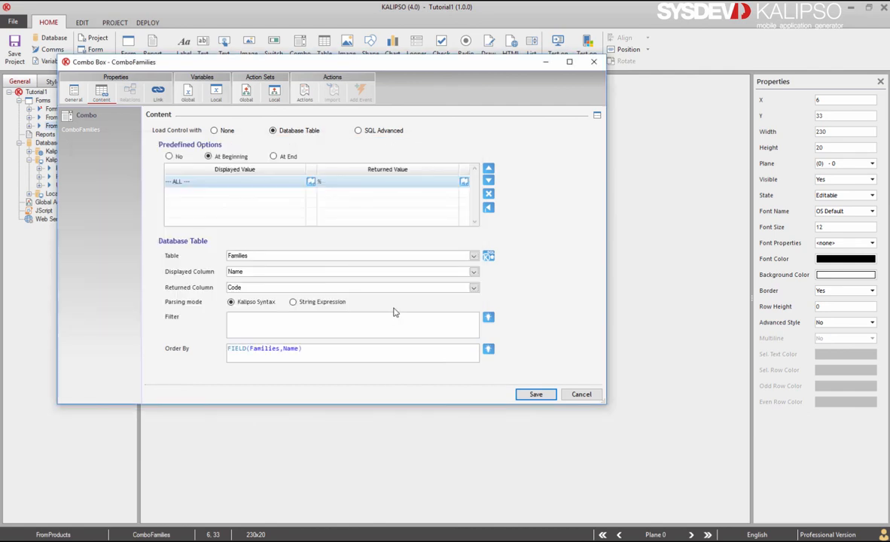
click(536, 393)
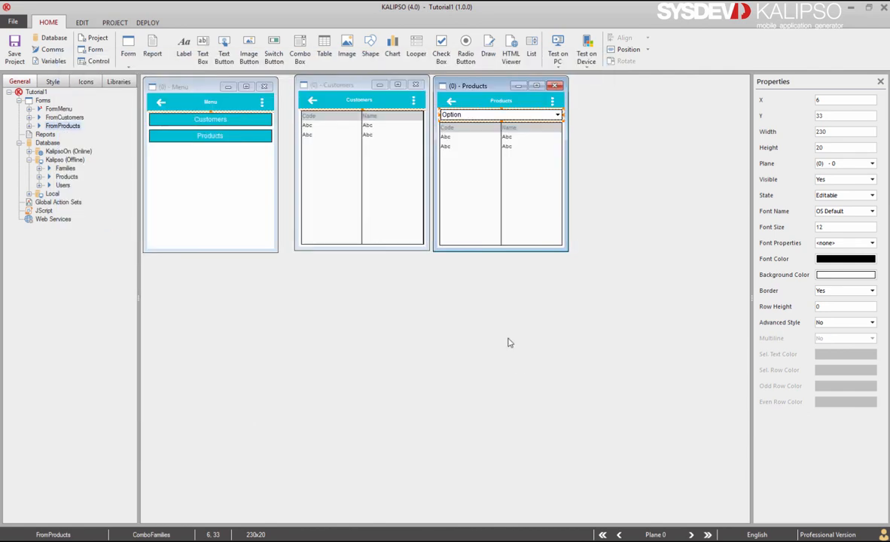
Run the project on the PC simulator and check the family order on the Products form, choosing Appetizers and Beverages, and leave the form
click(558, 59)
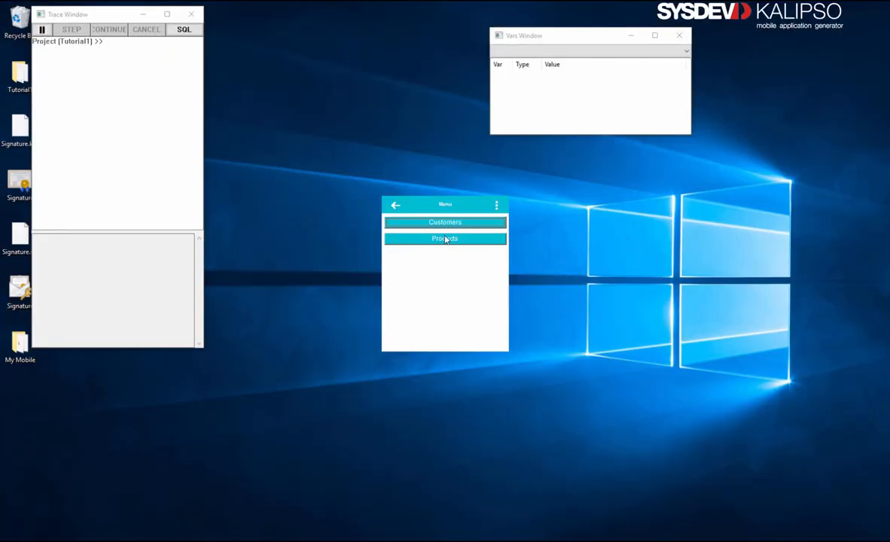
click(444, 238)
click(444, 219)
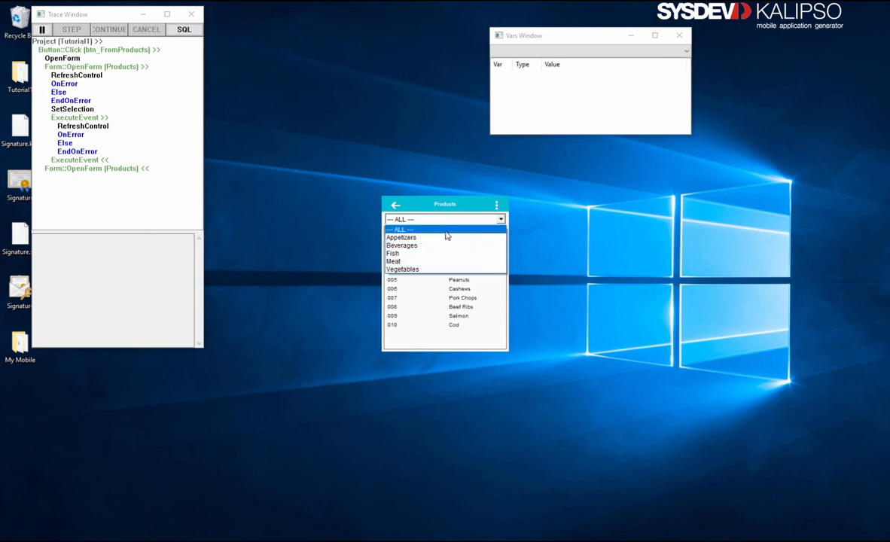
click(446, 237)
scroll(446, 221, down, 4)
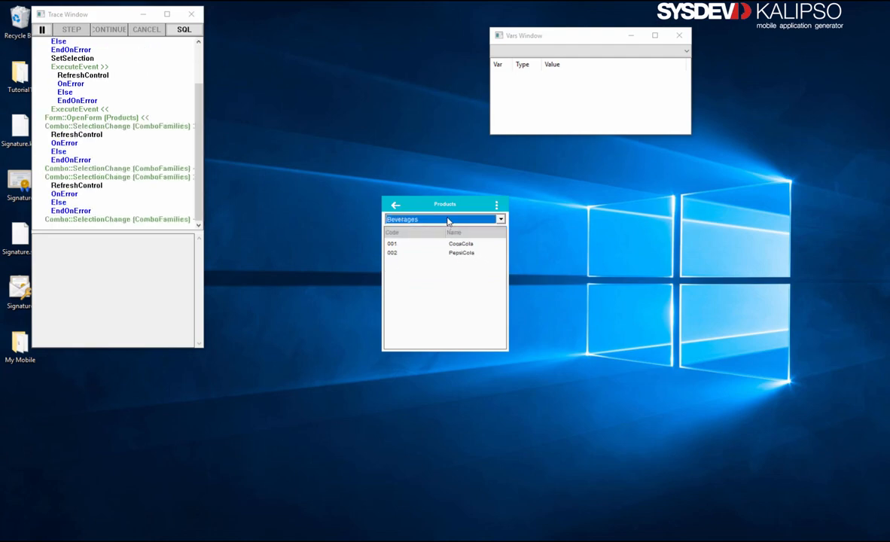
click(396, 205)
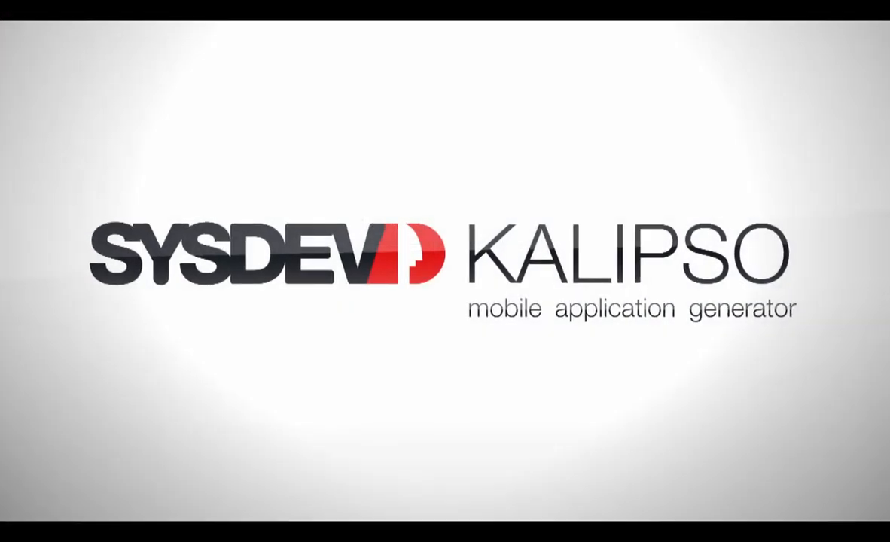